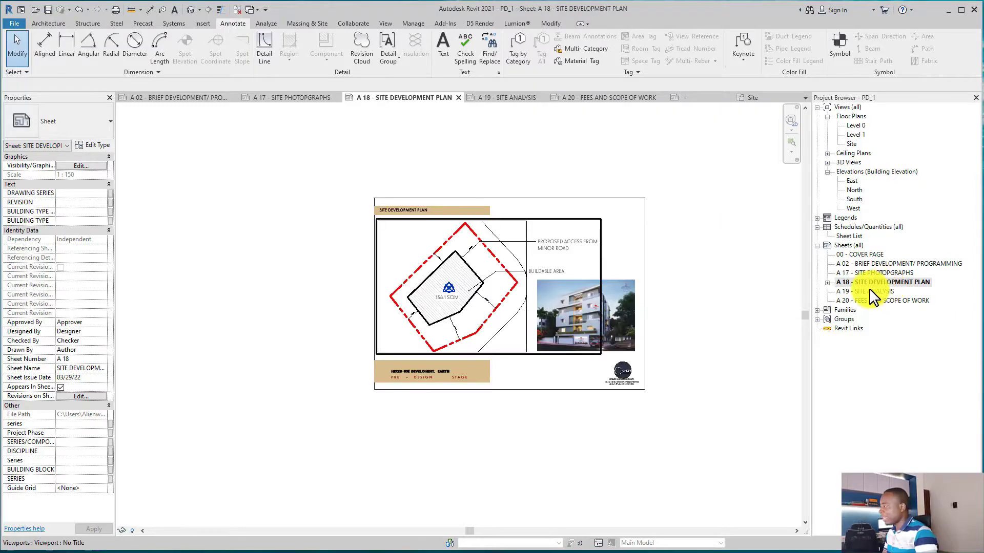
# Open the A 19 SITE ANALYSIS sheet, then zoom into the buildable area on the Site floor plan.
pyautogui.doubleClick(865, 292)
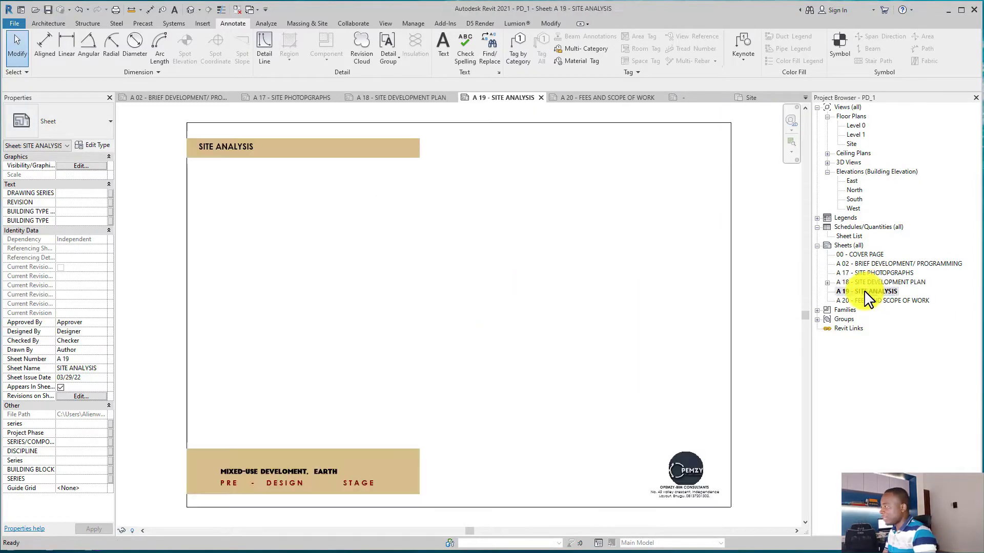
pyautogui.doubleClick(851, 143)
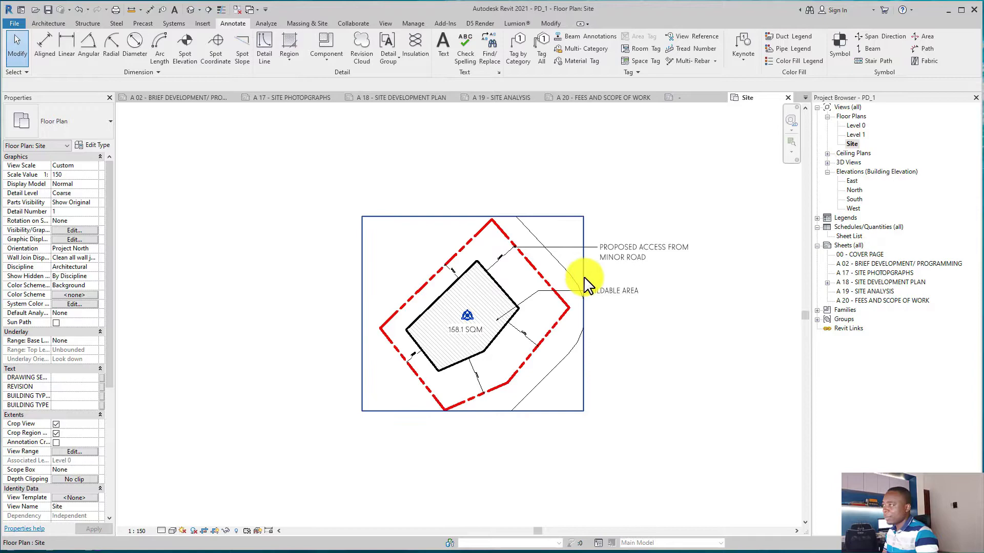
pyautogui.scroll(3, 583, 275)
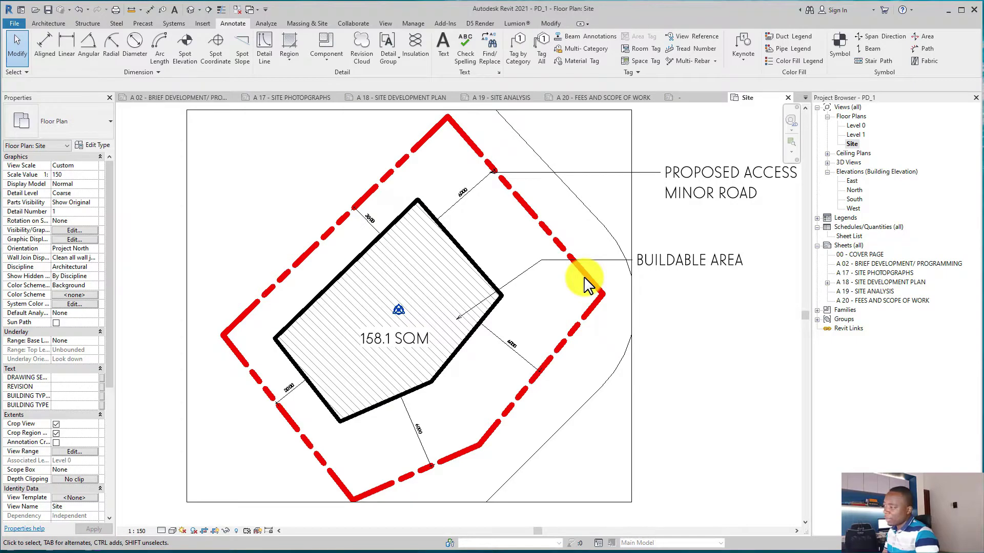
# Start a Model In-Place component in the Casework category.
pyautogui.click(60, 24)
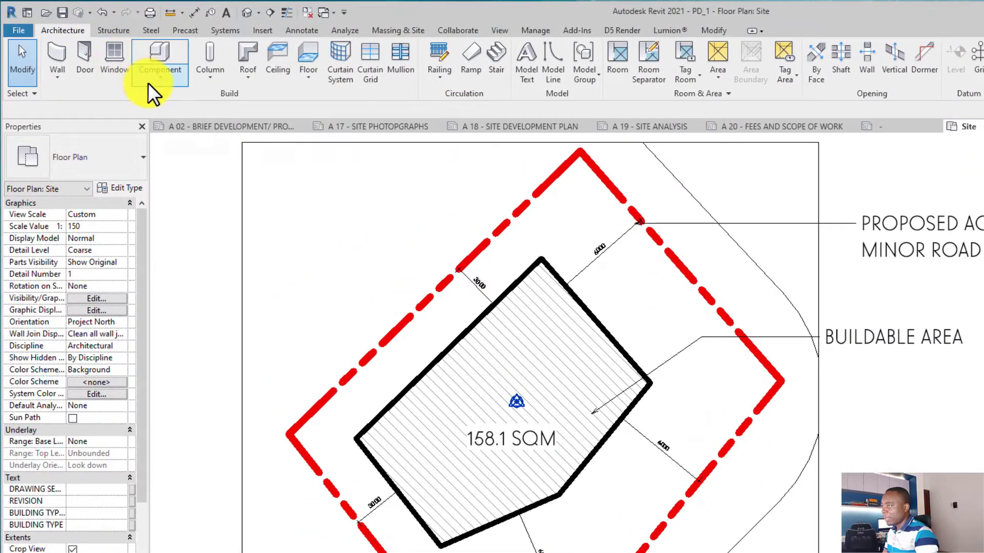
pyautogui.click(148, 82)
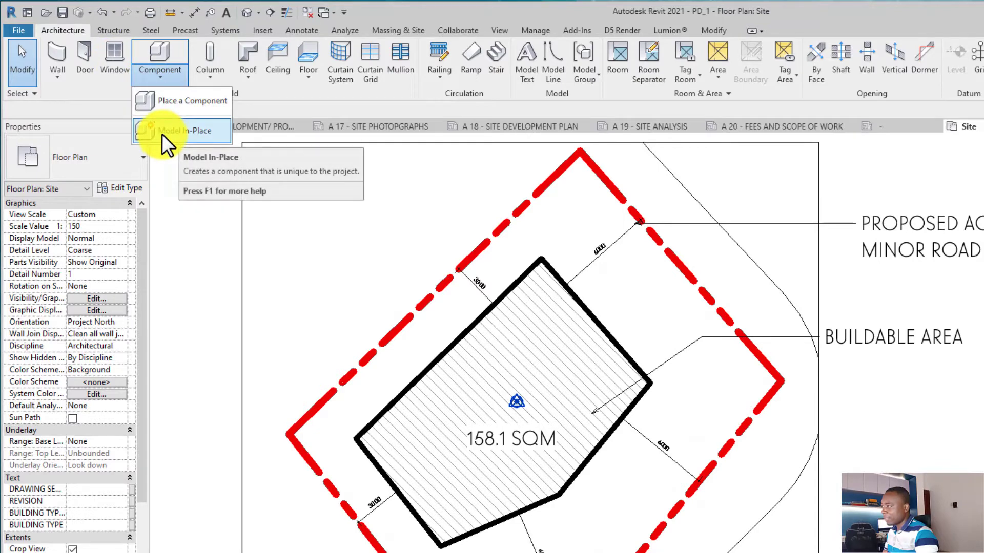
pyautogui.click(162, 133)
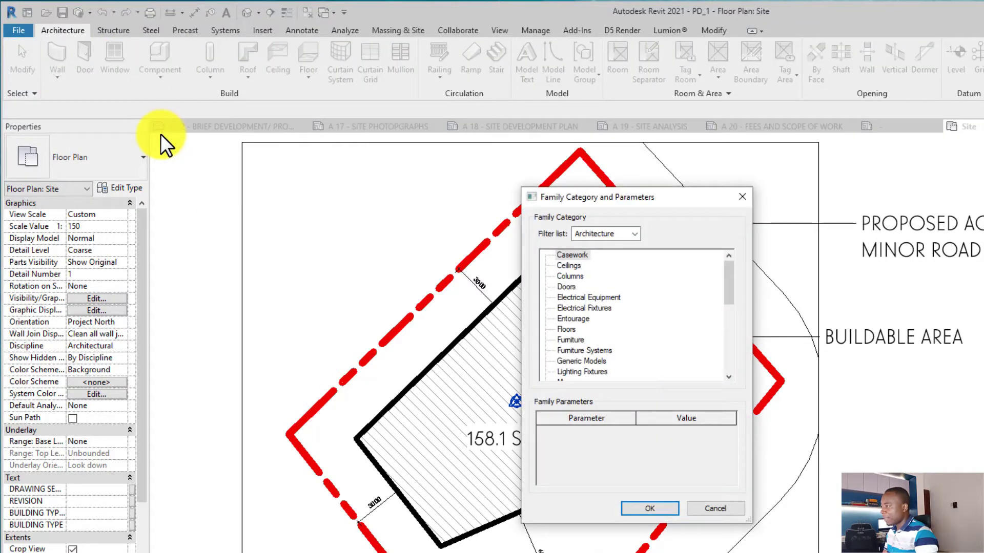
pyautogui.click(649, 508)
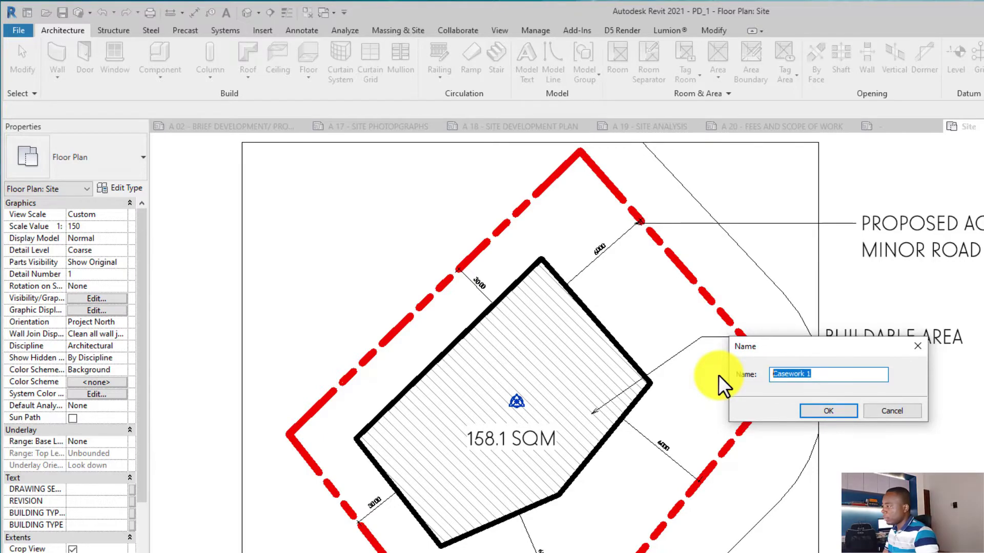
# Name the new in-place model H3.
pyautogui.write('H3')
pyautogui.press('Return')
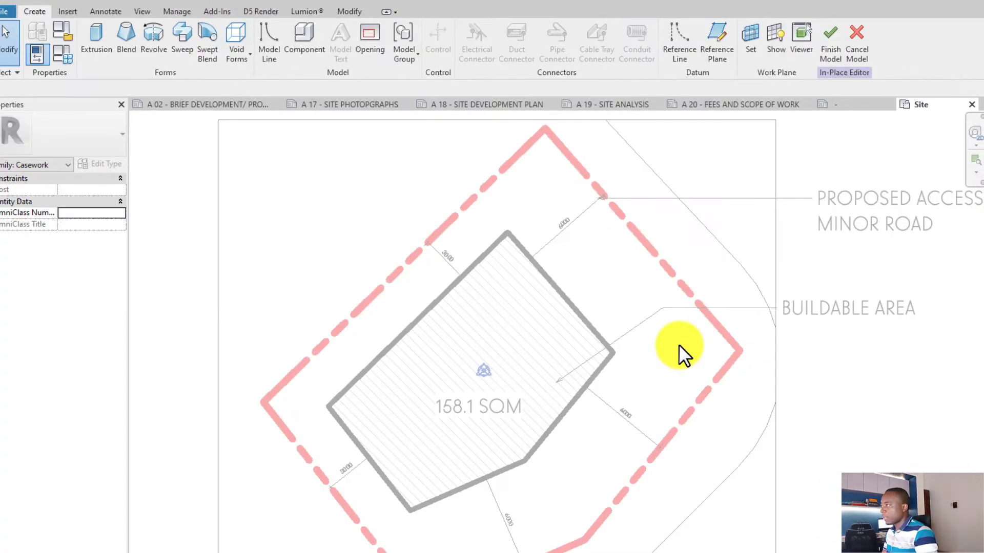
pyautogui.scroll(-2, 678, 344)
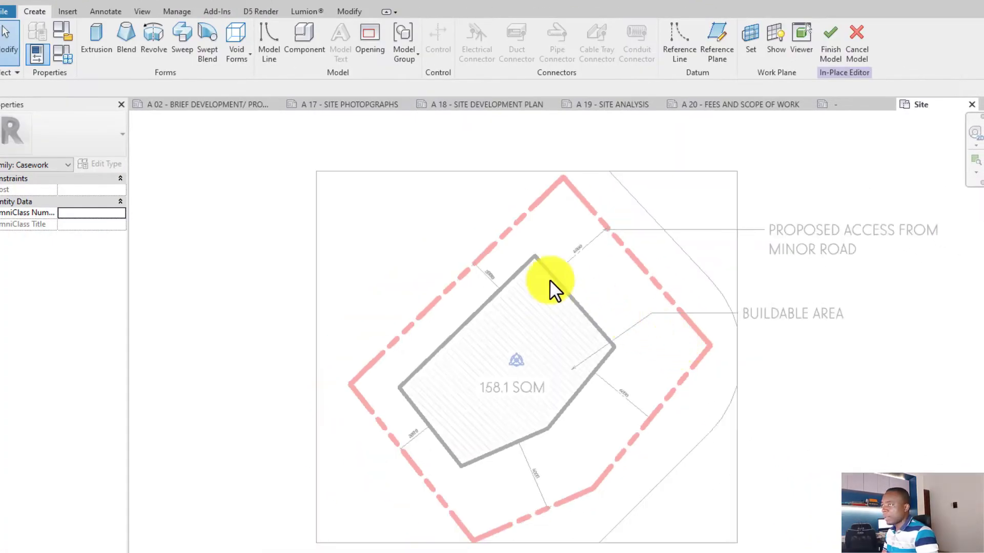
# Extrude the picked buildable-area outline to a depth of 11000 and view it in 3D.
pyautogui.click(97, 51)
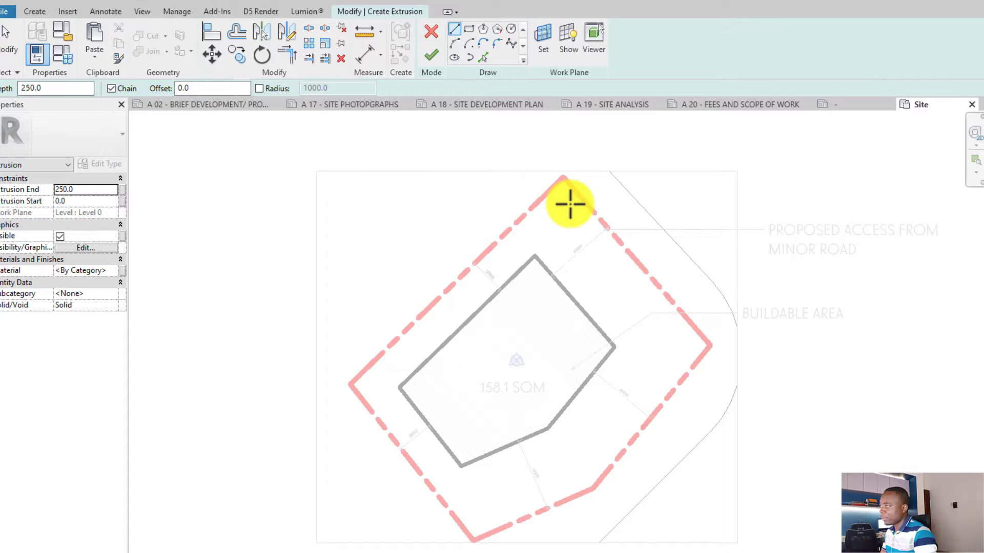
pyautogui.click(483, 56)
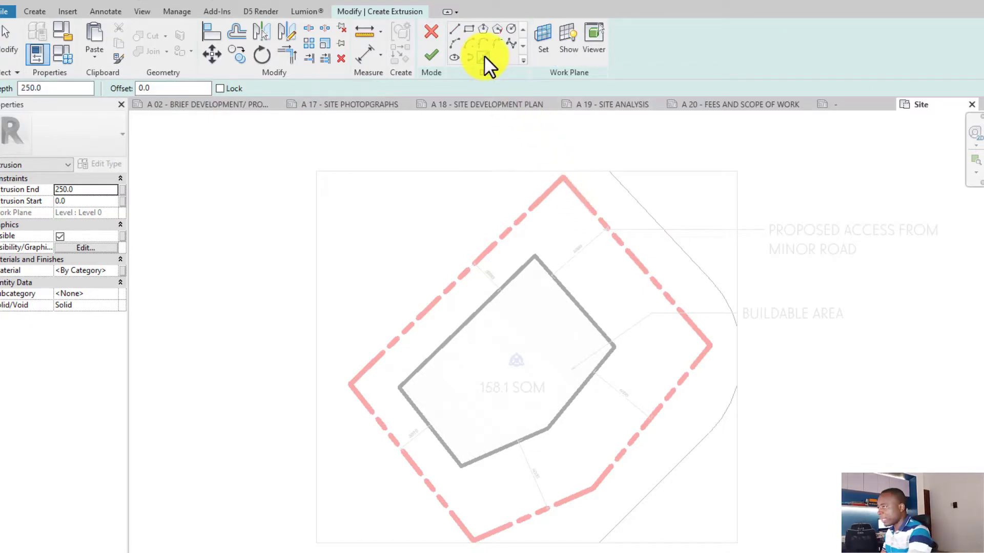
pyautogui.press('Tab')
pyautogui.click(469, 318)
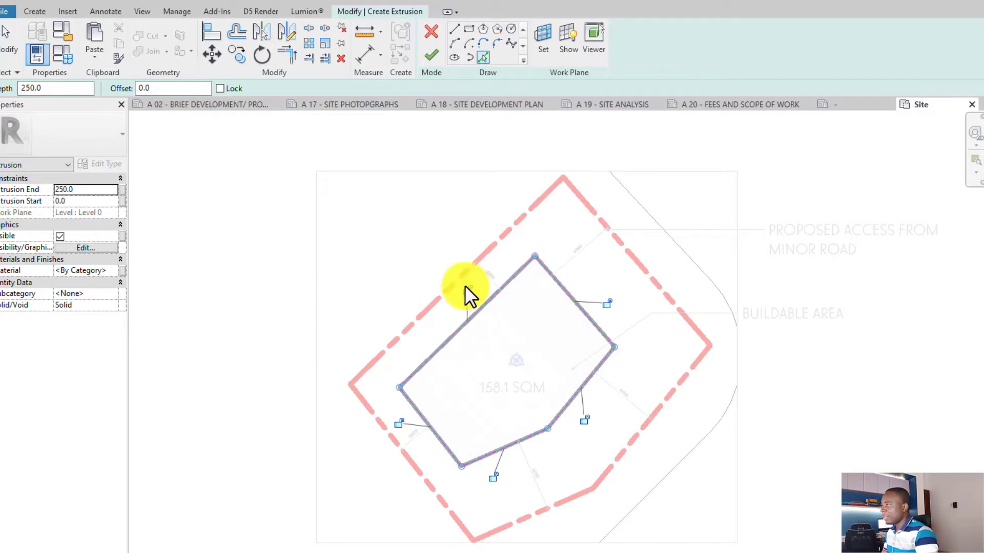
pyautogui.click(432, 58)
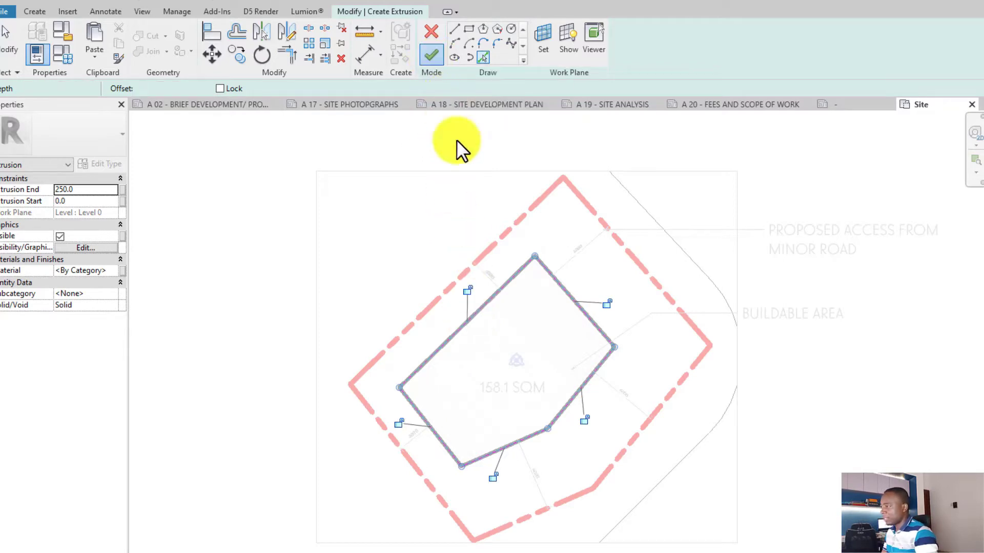
pyautogui.click(496, 276)
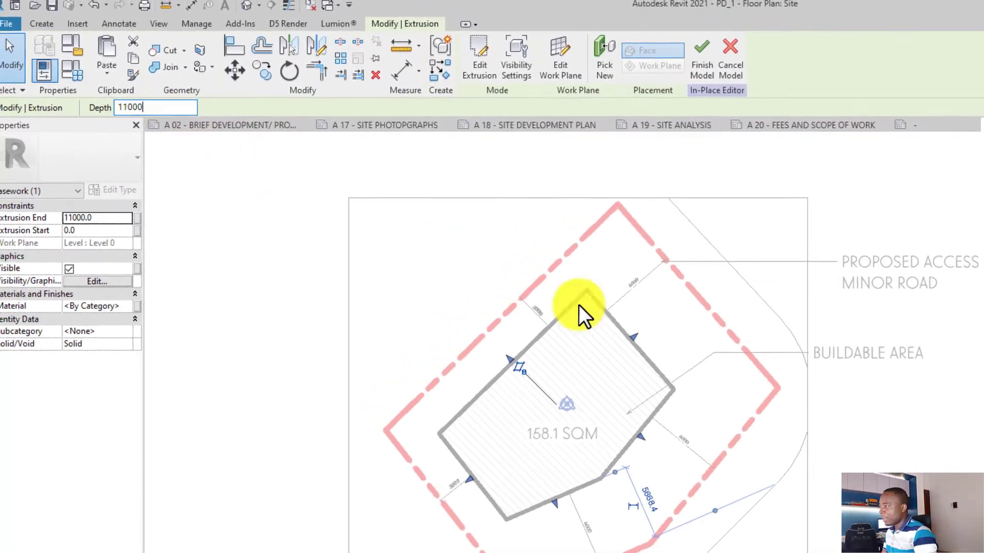
pyautogui.click(699, 343)
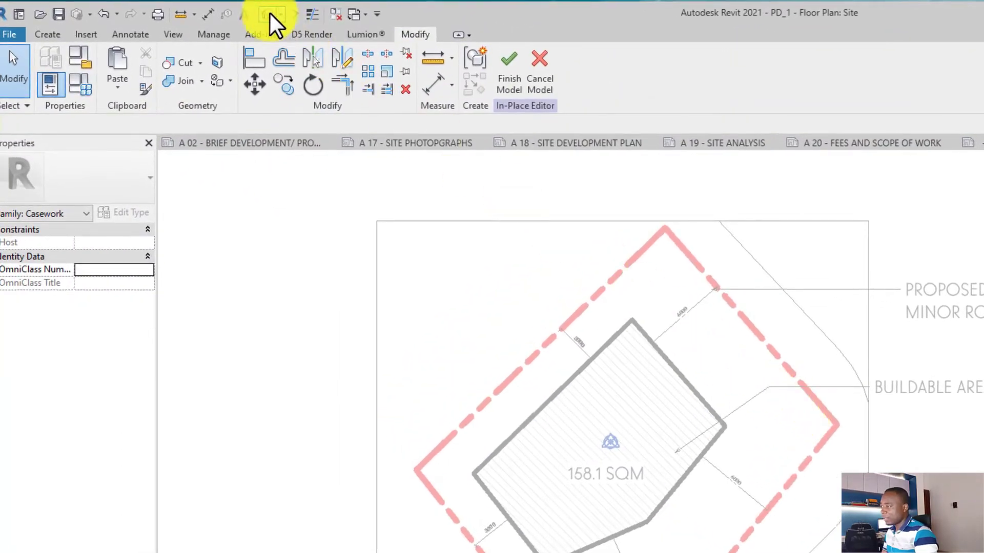
pyautogui.click(268, 13)
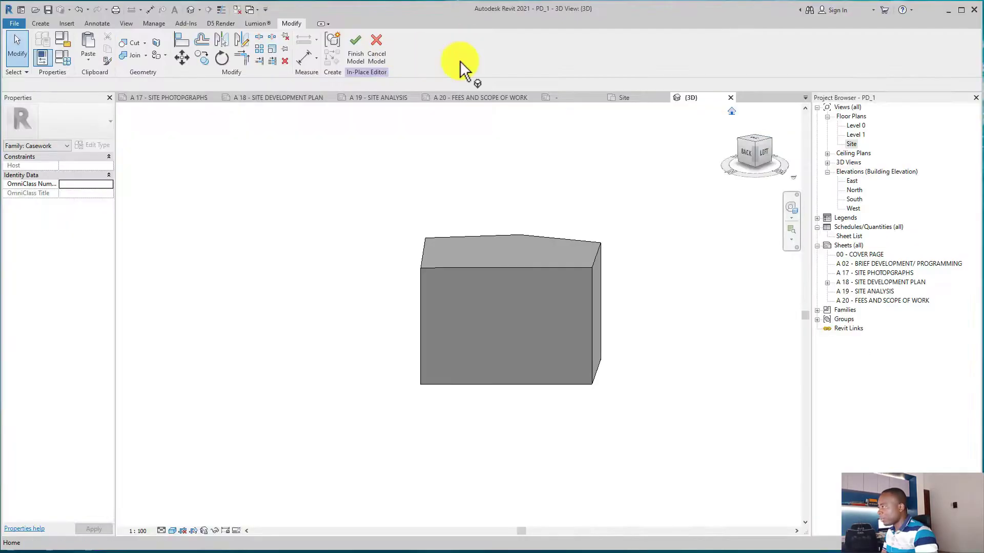
# Orbit and zoom out around the mass, then cycle through A 17 and {3D} back to Site.
pyautogui.keyDown('shift'); pyautogui.moveTo(734, 119); pyautogui.dragTo(434, 318, button='middle'); pyautogui.keyUp('shift')
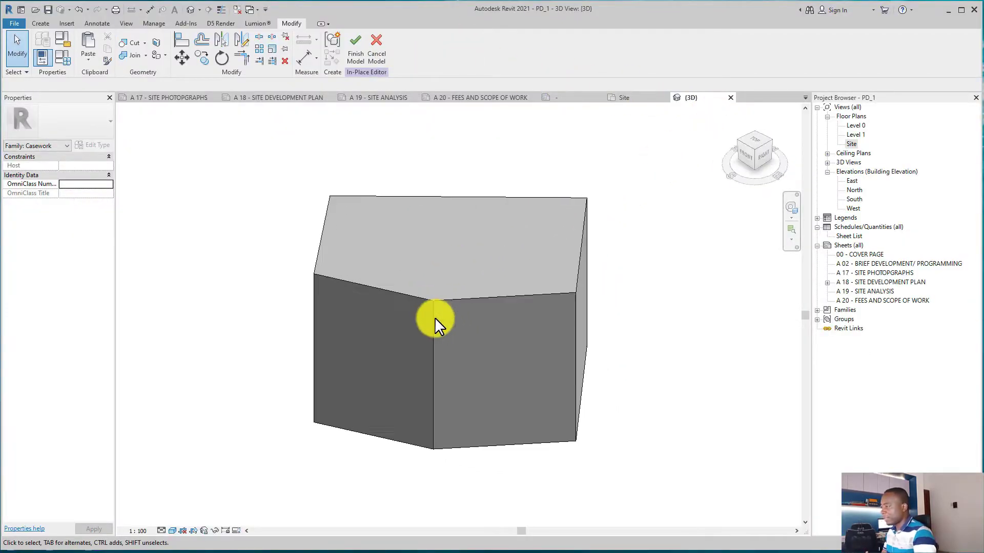
pyautogui.scroll(-3, 435, 317)
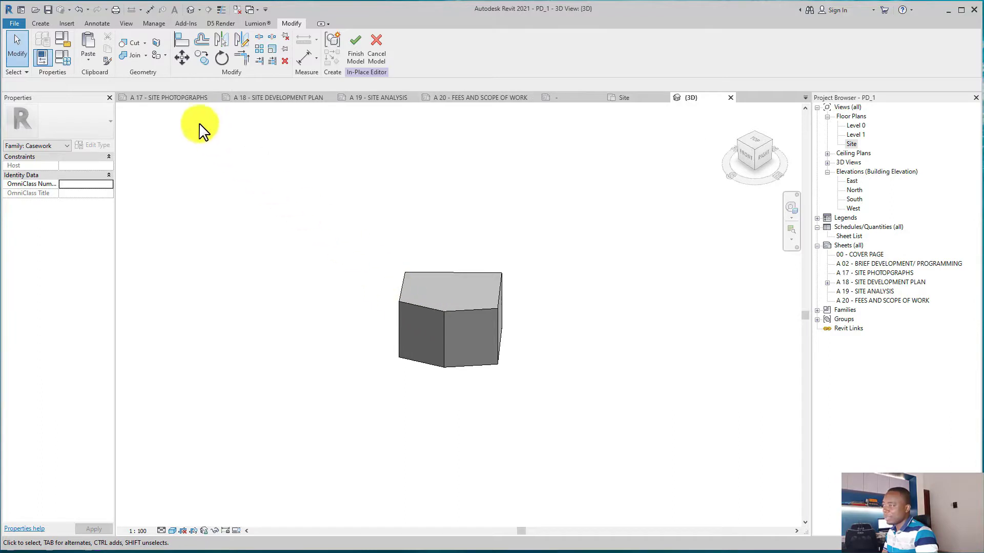
pyautogui.click(171, 98)
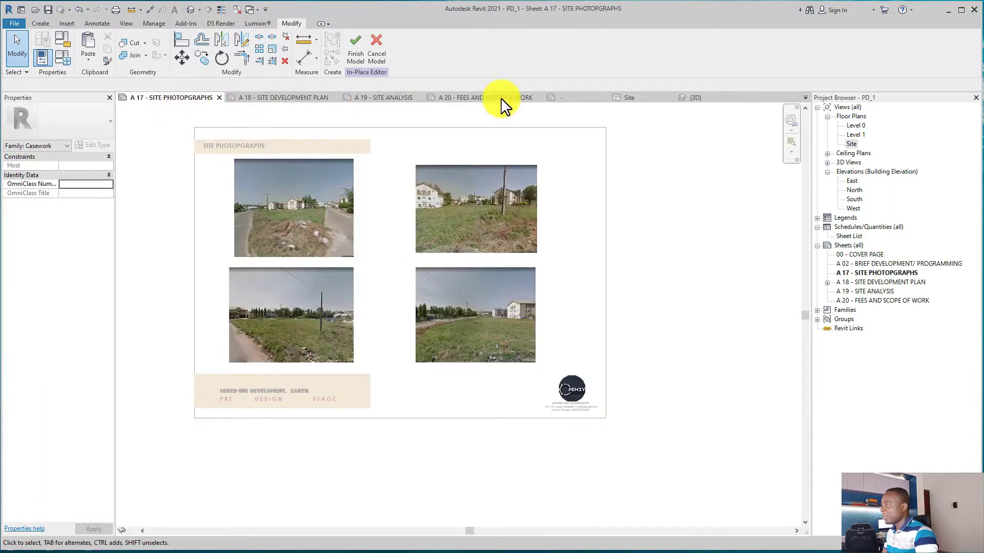
pyautogui.click(698, 100)
pyautogui.click(649, 100)
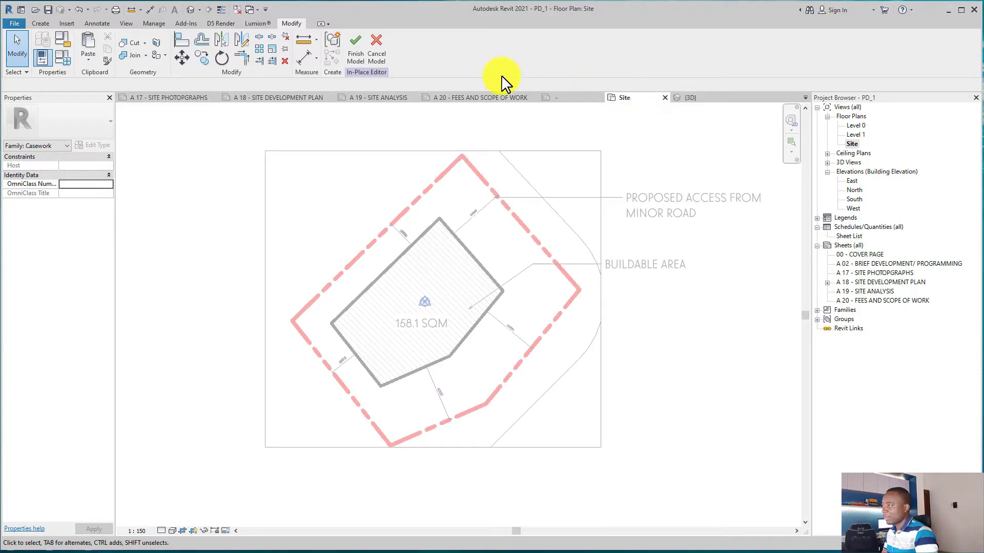
# Finish the in-place model and set up Pick Lines model lines in the OP_LINE 9 style.
pyautogui.click(356, 49)
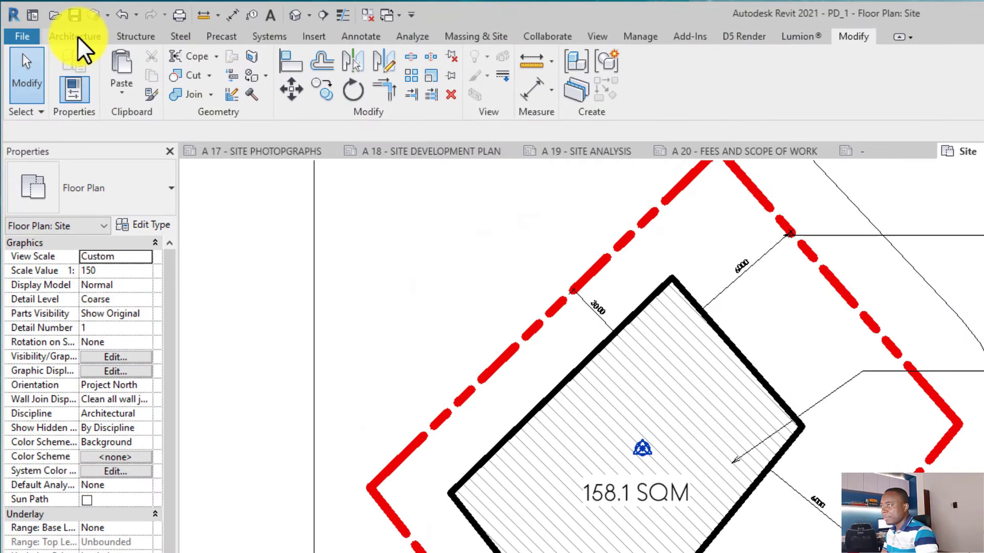
pyautogui.click(78, 36)
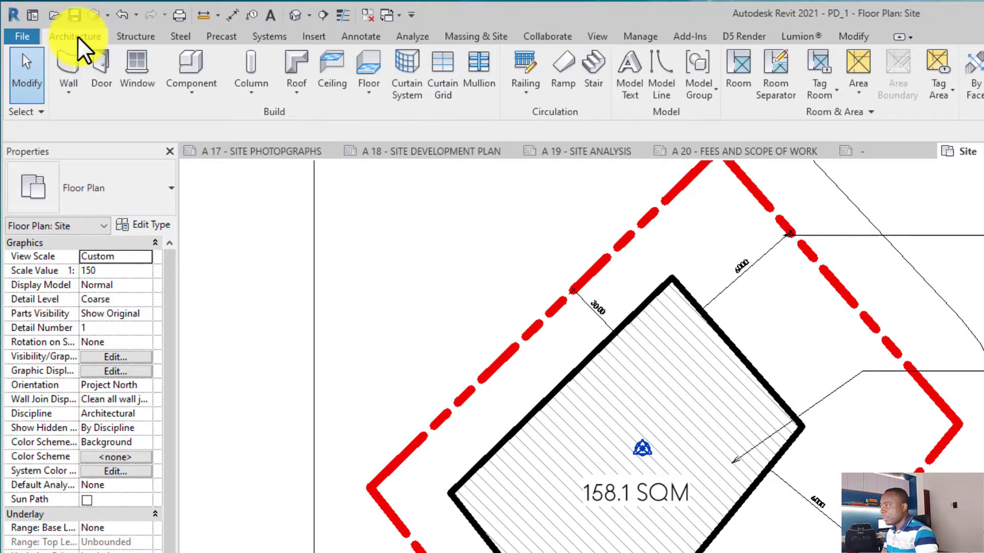
pyautogui.click(660, 88)
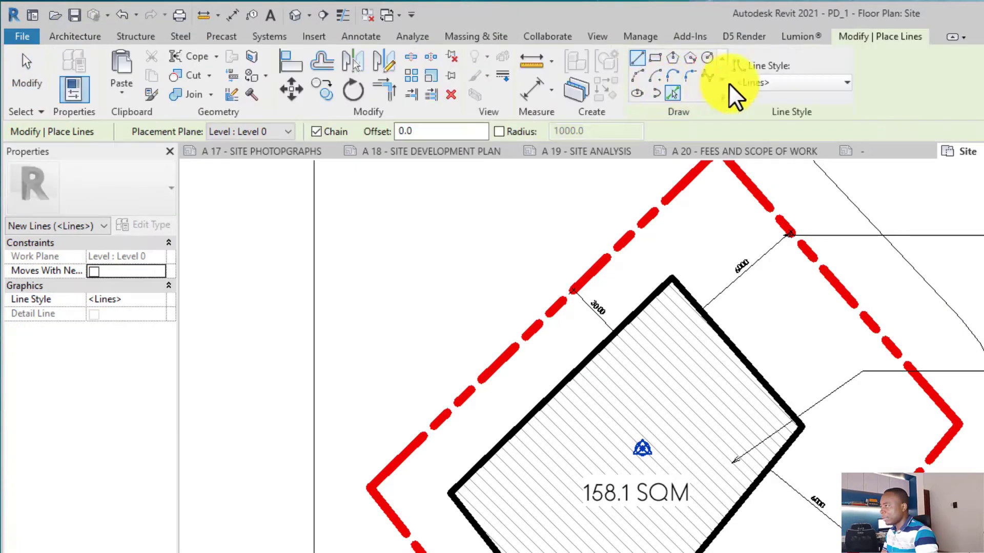
pyautogui.click(766, 82)
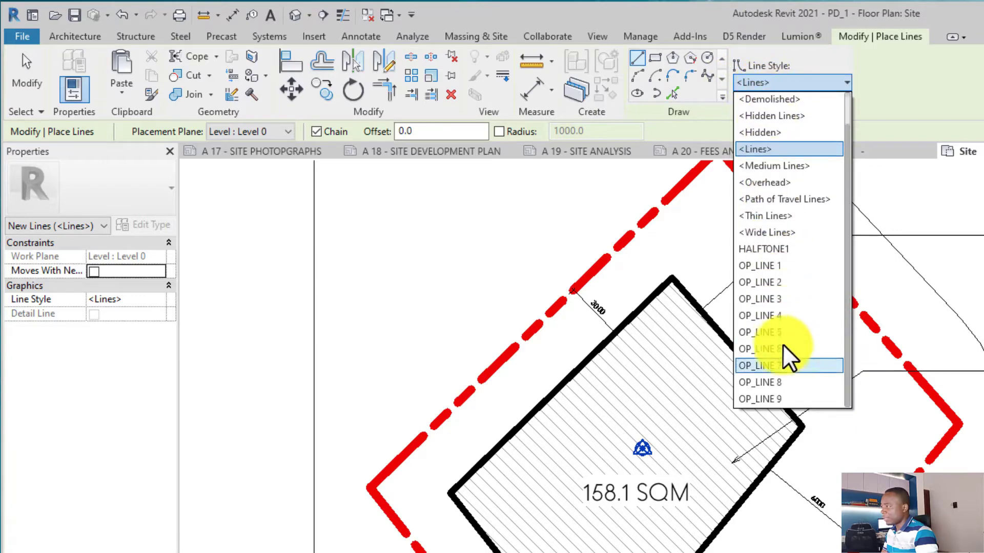
pyautogui.click(764, 399)
pyautogui.click(672, 93)
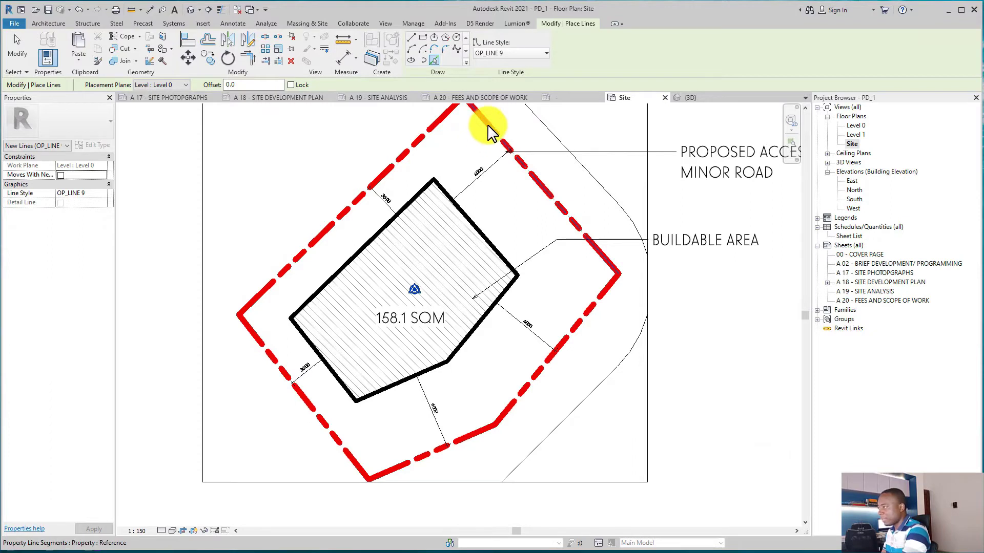
# Trace the lower-right and bottom property boundary segments, then check them in 3D.
pyautogui.click(592, 314)
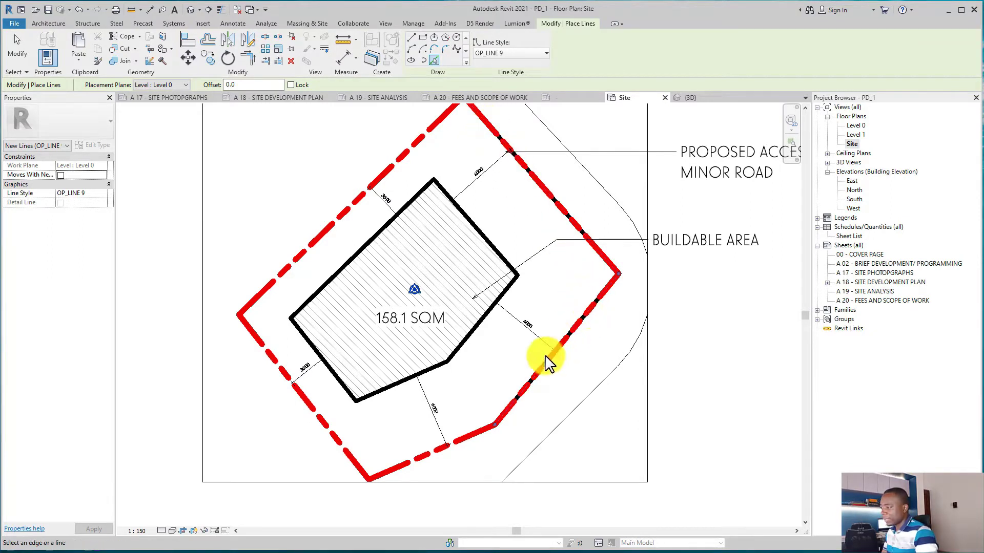
pyautogui.click(465, 441)
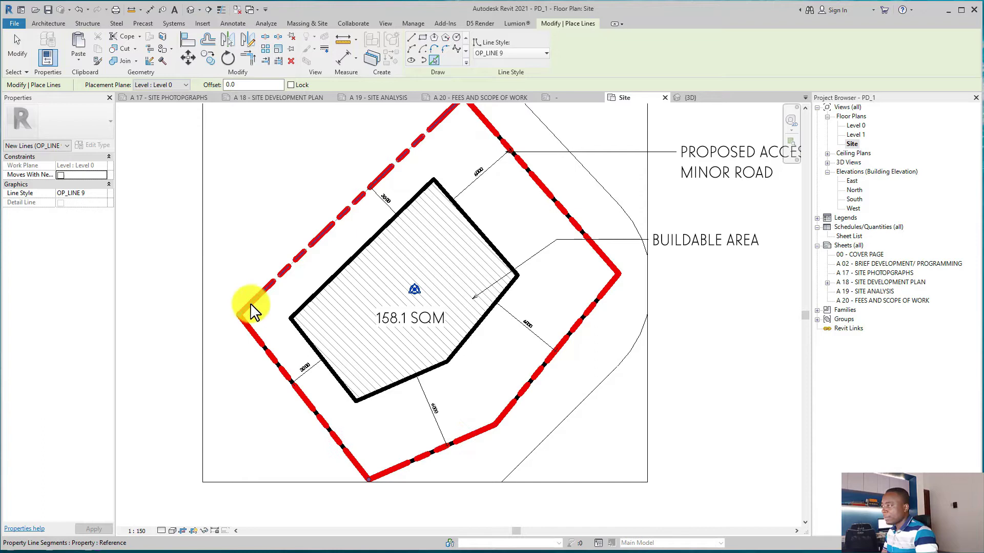
pyautogui.moveTo(350, 247); pyautogui.dragTo(267, 320, button='middle')
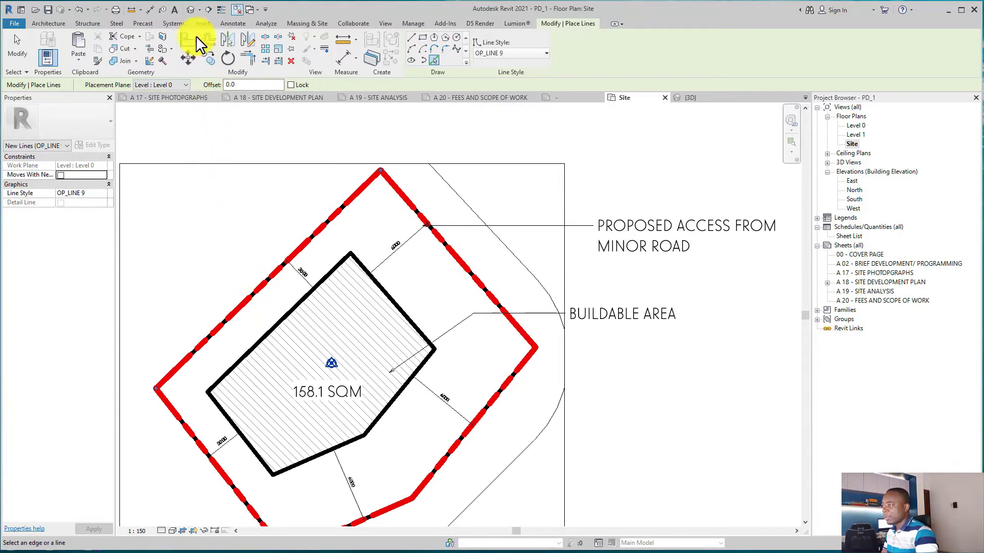
pyautogui.click(193, 10)
pyautogui.moveTo(193, 10)
pyautogui.keyDown('shift'); pyautogui.mouseDown(button='middle')
pyautogui.moveTo(203, 16)
pyautogui.moveTo(195, 11)
pyautogui.mouseUp(button='middle'); pyautogui.keyUp('shift')
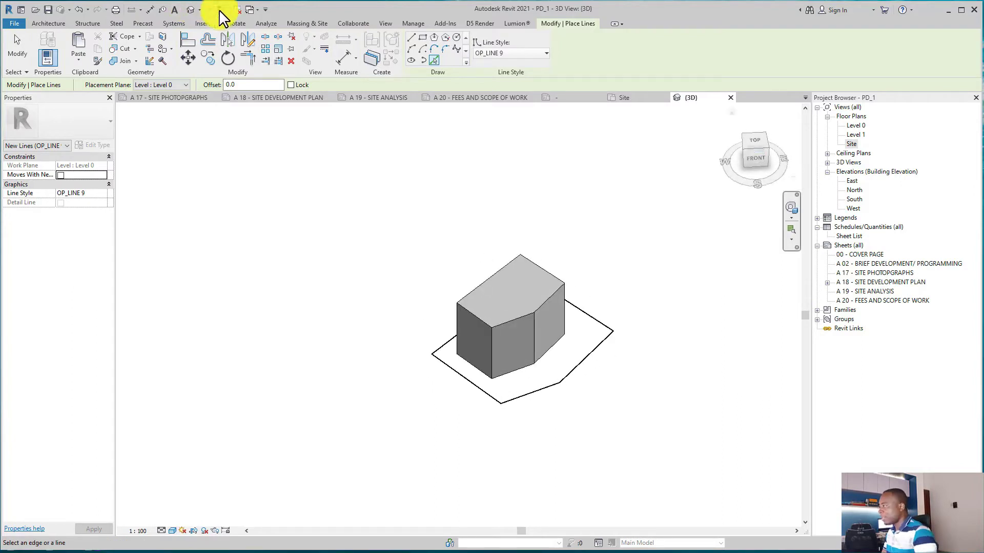
# Reframe the 3D model and switch its visual style to Consistent Colors.
pyautogui.click(731, 111)
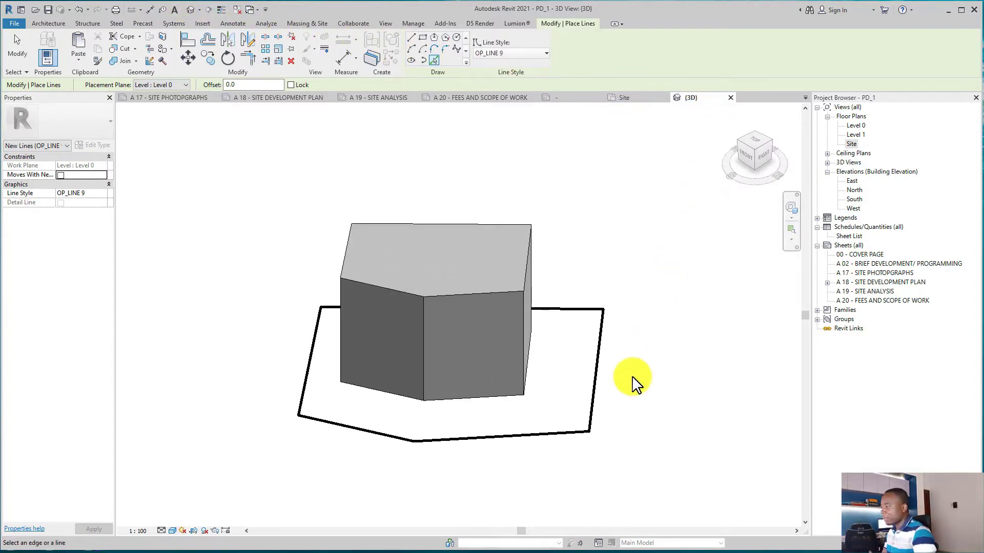
pyautogui.scroll(-5, 633, 384)
pyautogui.moveTo(633, 384); pyautogui.dragTo(513, 426, button='middle')
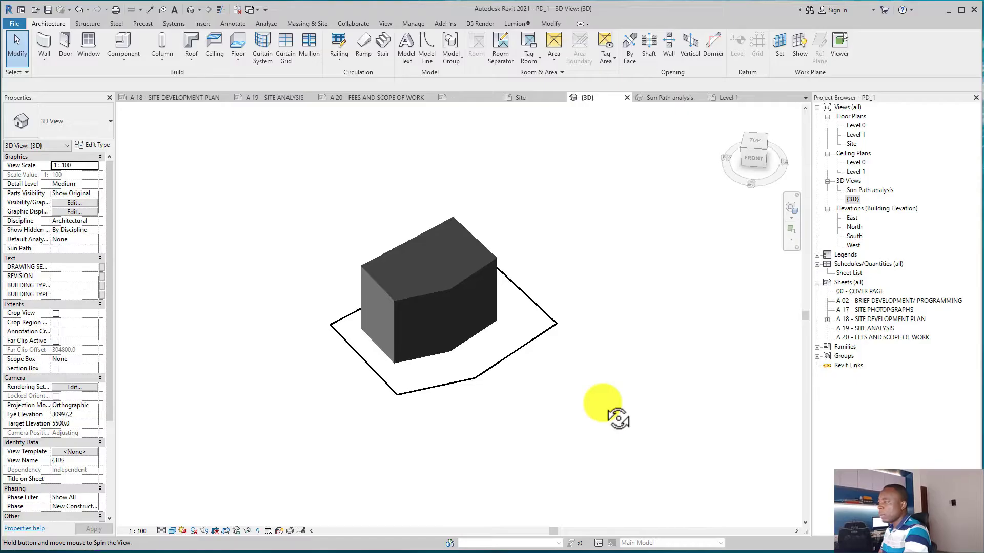
pyautogui.scroll(4, 605, 407)
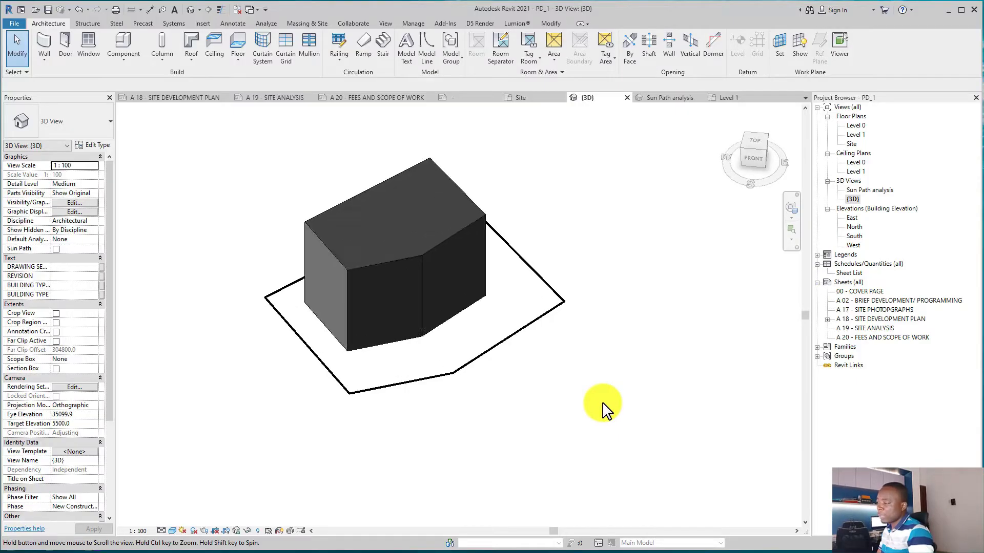
pyautogui.moveTo(604, 406); pyautogui.dragTo(604, 407, button='middle')
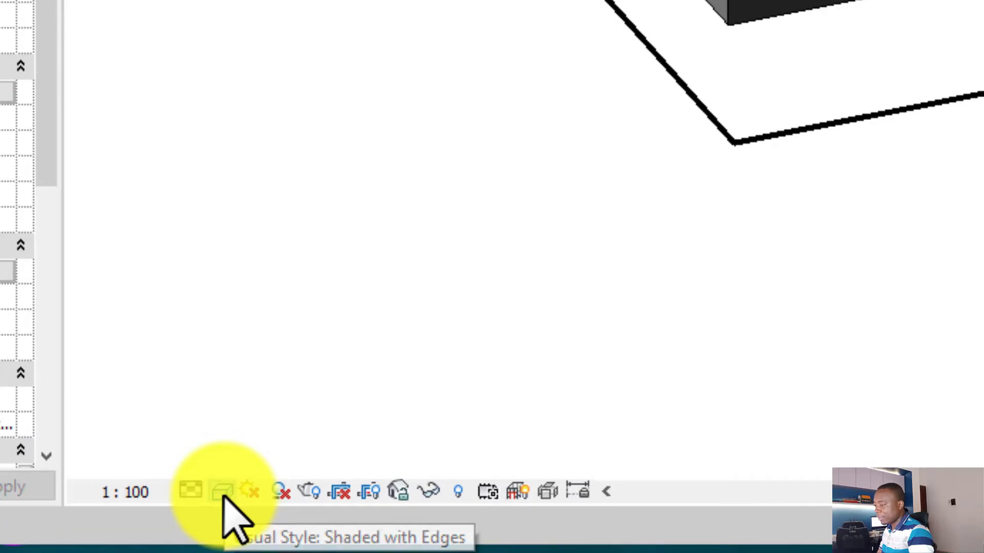
pyautogui.click(222, 493)
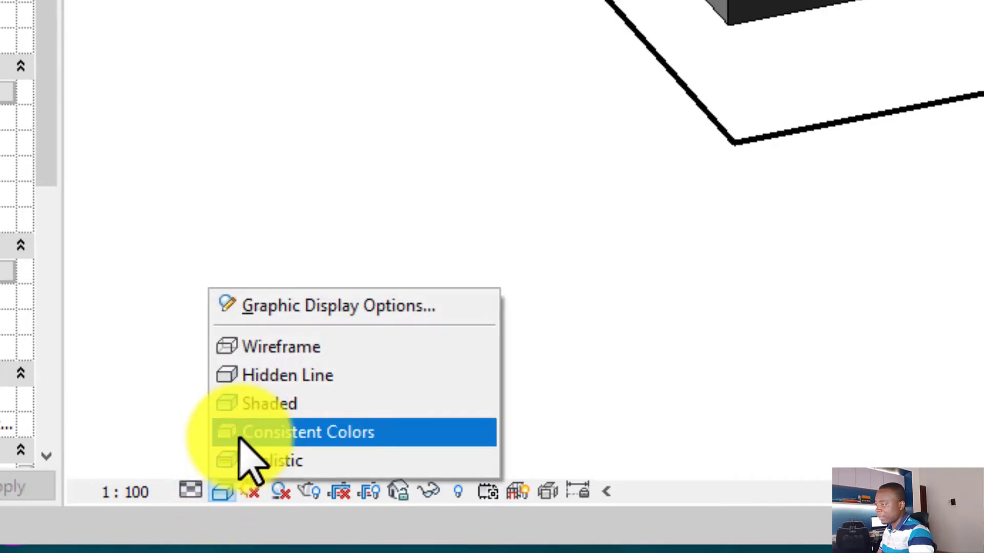
pyautogui.click(241, 435)
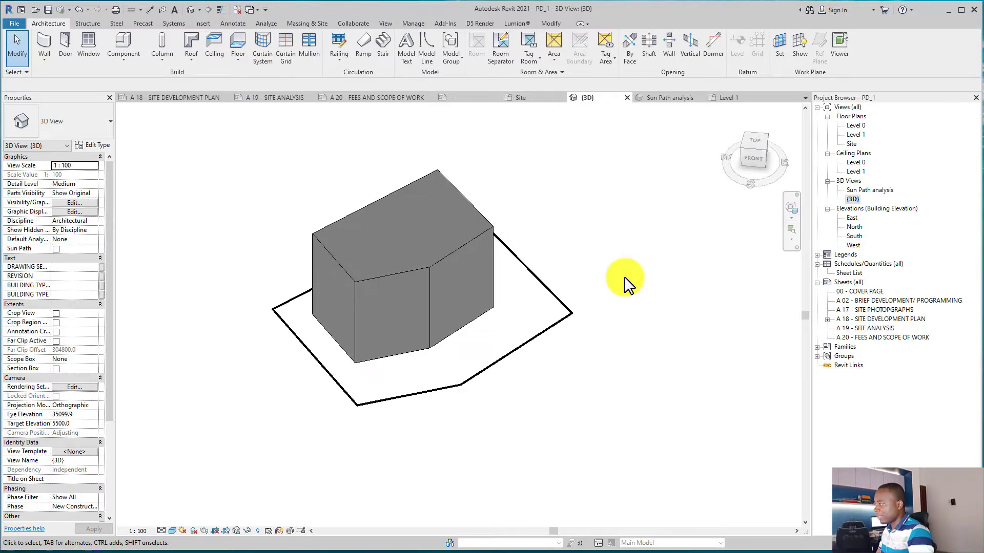
# Browse the {3D} view's Duplicate View options, then dismiss the menu without duplicating.
pyautogui.rightClick(852, 200)
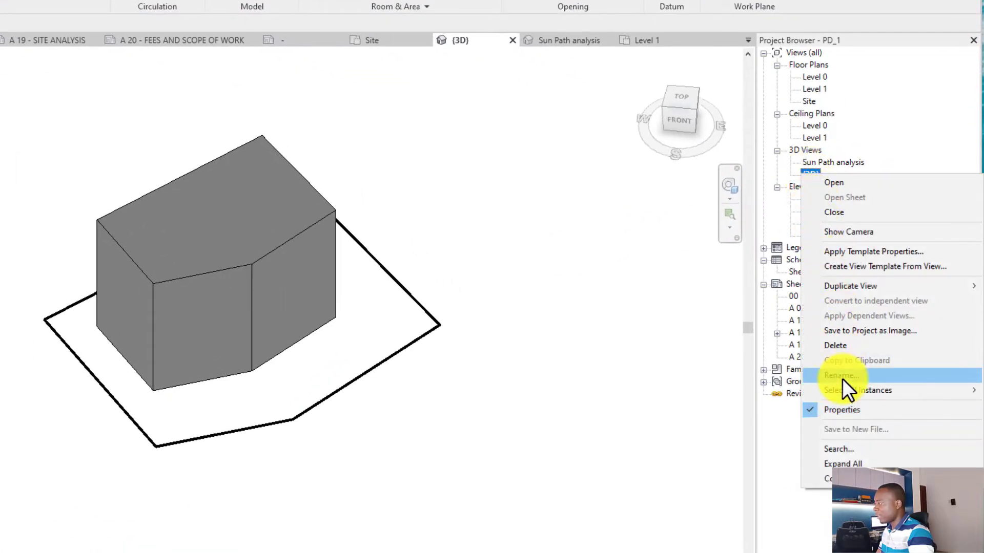
pyautogui.press('Up')
pyautogui.press('Right')
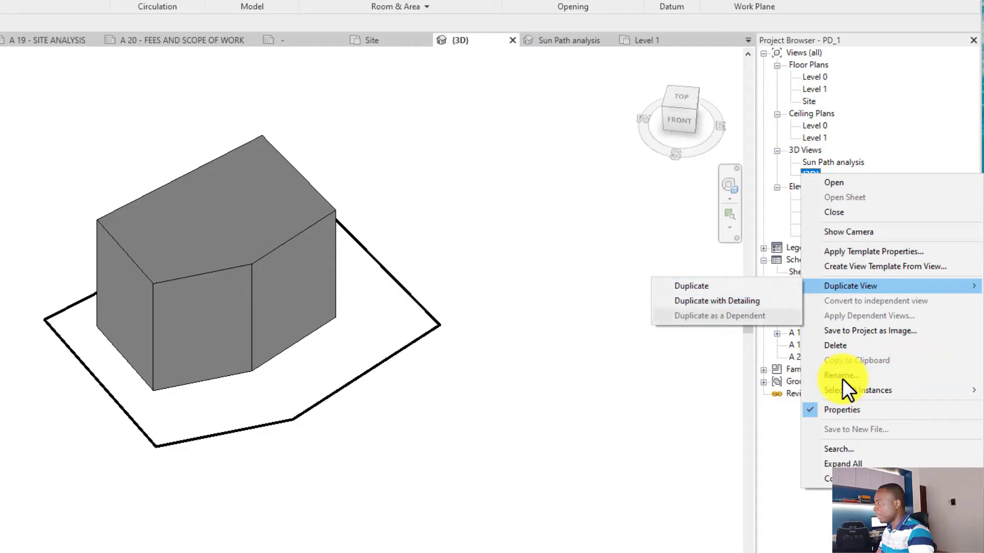
pyautogui.press('Down')
pyautogui.click(867, 152)
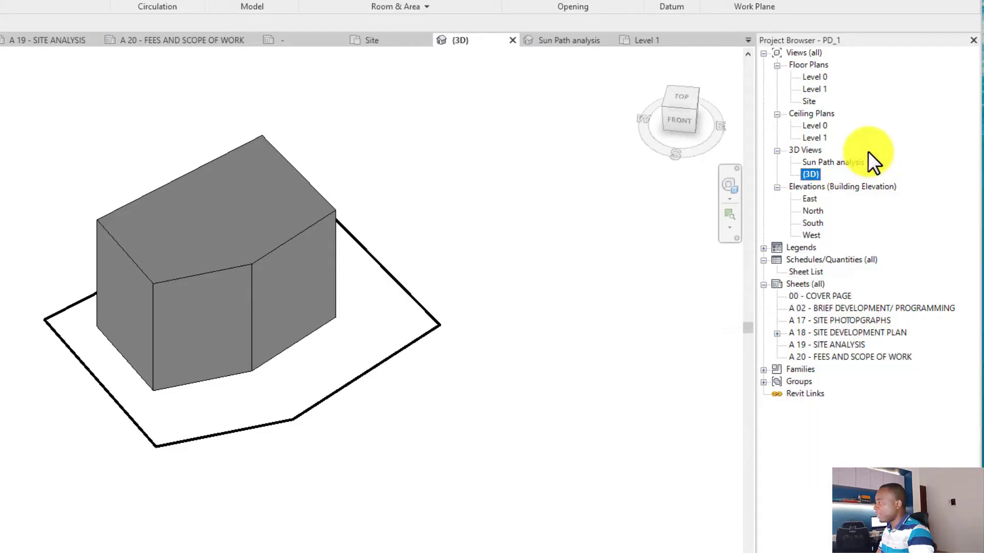
# Open the Sun Path analysis view and turn it to a ViewCube corner angle.
pyautogui.doubleClick(828, 162)
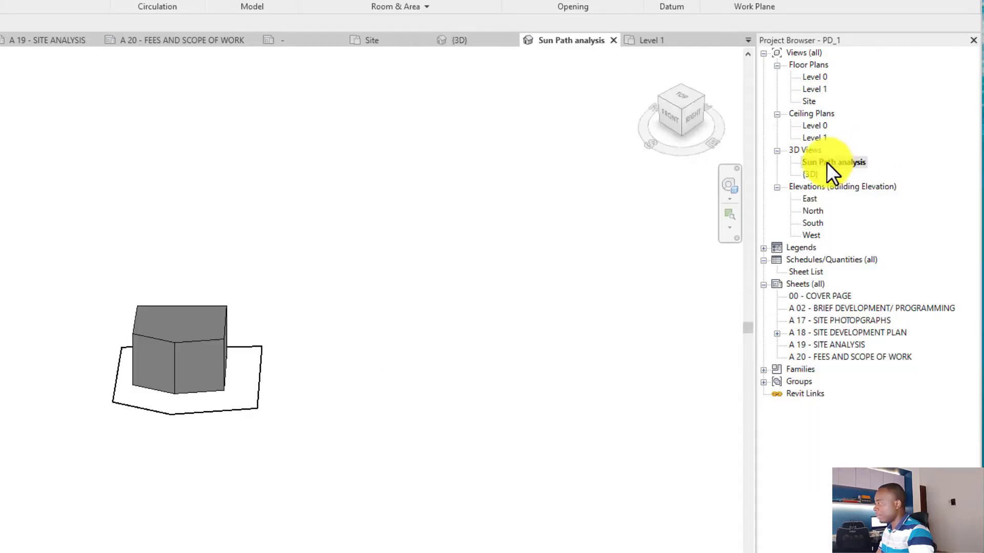
pyautogui.rightClick(826, 162)
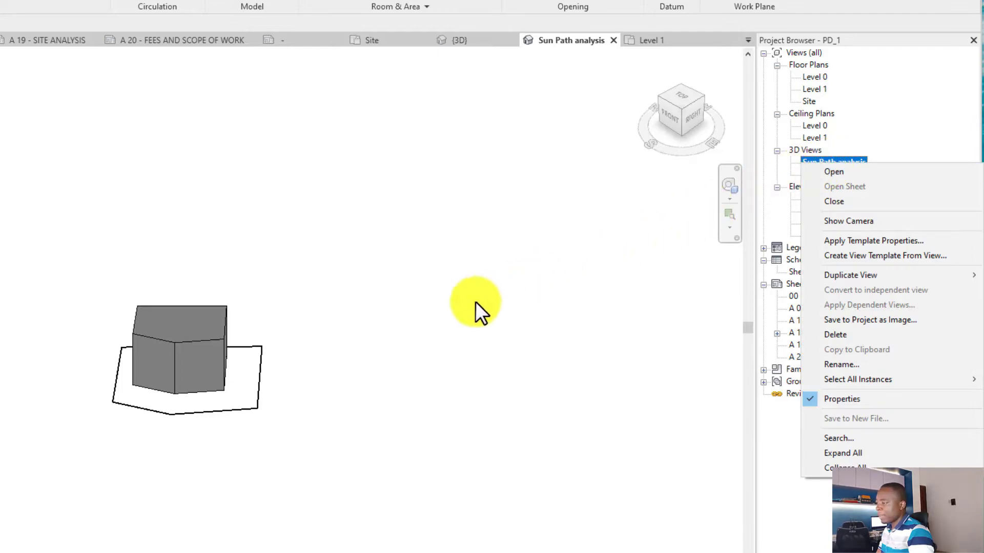
pyautogui.click(454, 310)
pyautogui.scroll(5, 454, 309)
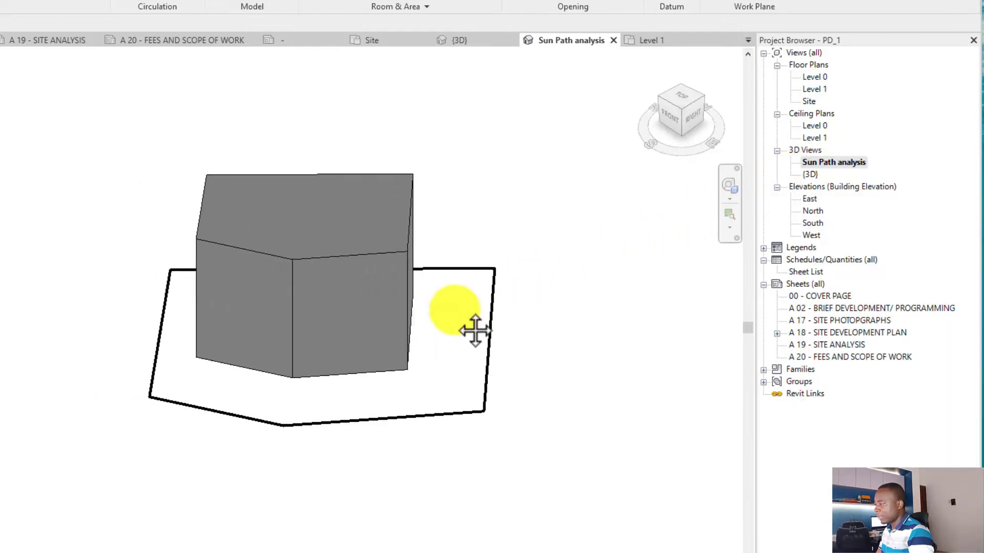
pyautogui.scroll(-3, 456, 309)
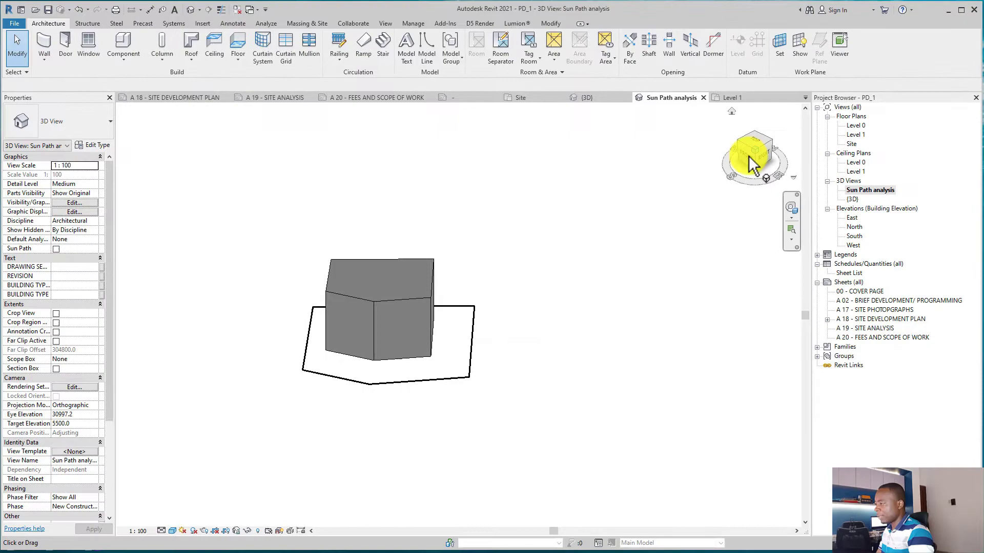
pyautogui.click(754, 150)
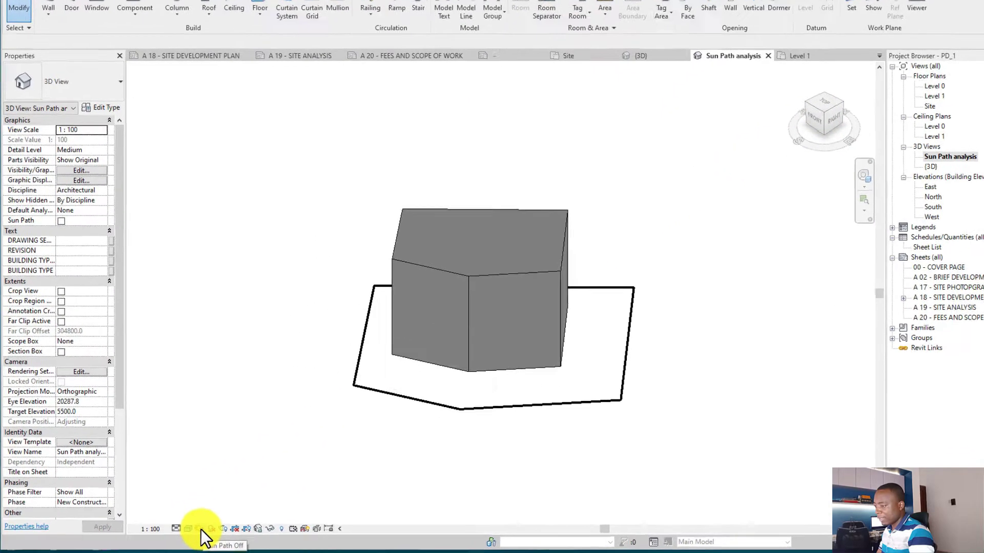
# Turn Sun Path On and orbit to look down on the May 10 solar path.
pyautogui.click(183, 531)
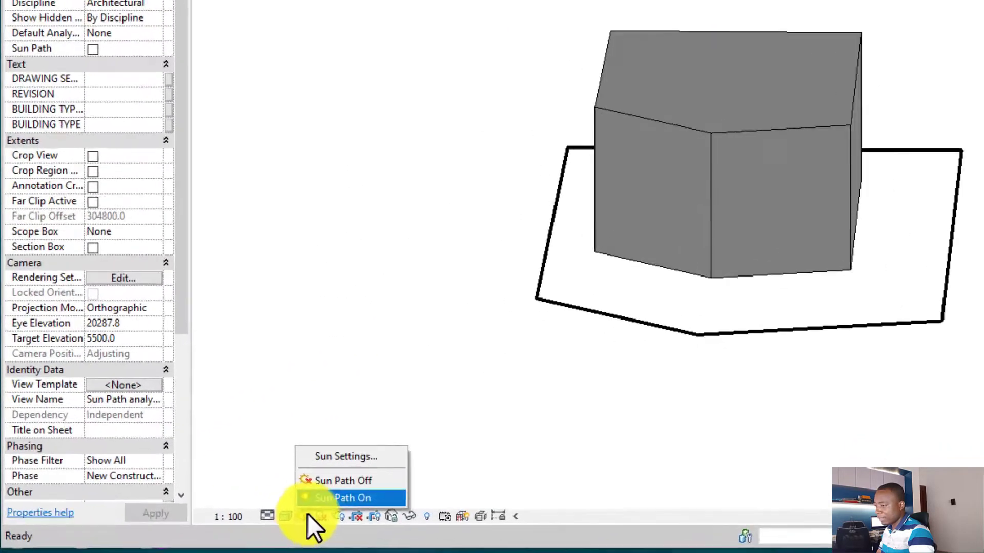
pyautogui.click(359, 492)
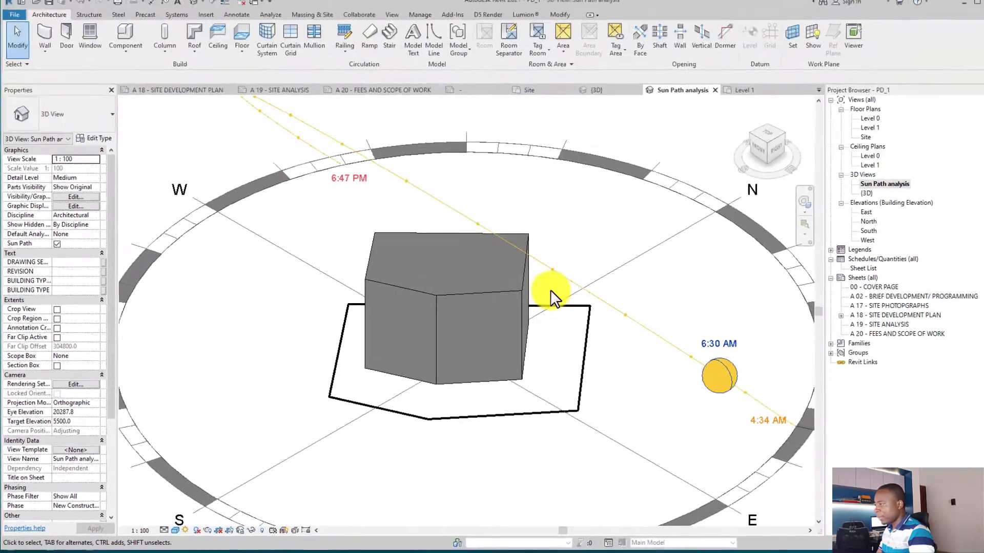
pyautogui.scroll(2, 545, 297)
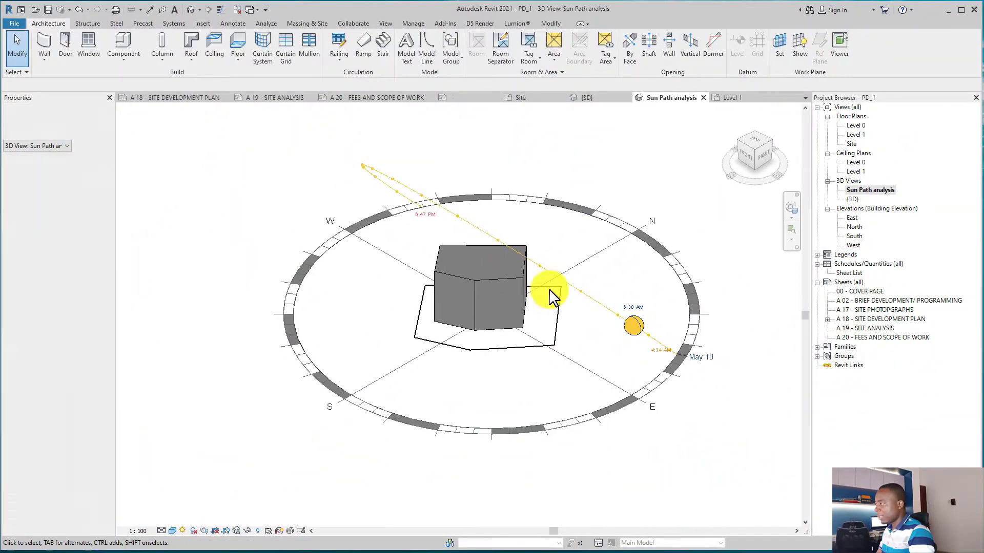
pyautogui.moveTo(754, 154)
pyautogui.mouseDown()
pyautogui.moveTo(772, 164)
pyautogui.moveTo(771, 182)
pyautogui.moveTo(782, 175)
pyautogui.moveTo(127, 174)
pyautogui.moveTo(695, 177)
pyautogui.mouseUp()
pyautogui.scroll(2, 694, 171)
pyautogui.scroll(-1, 702, 208)
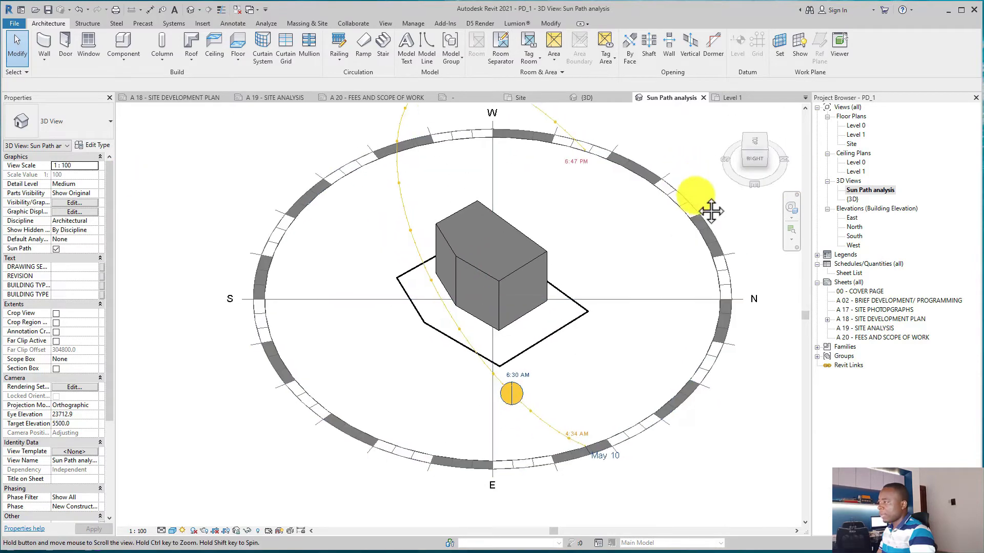
pyautogui.moveTo(703, 209); pyautogui.dragTo(741, 423, button='middle')
pyautogui.scroll(-3, 742, 423)
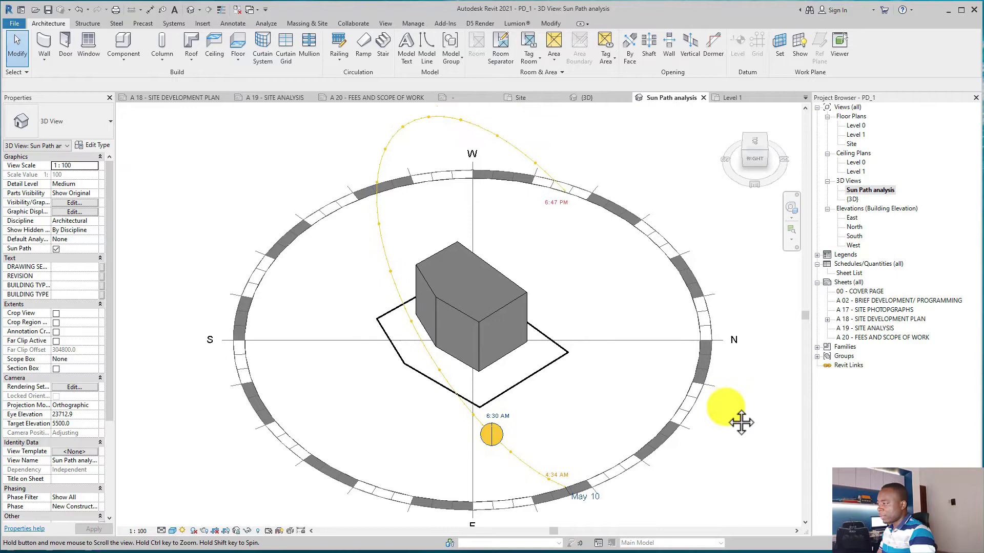
pyautogui.scroll(1, 687, 435)
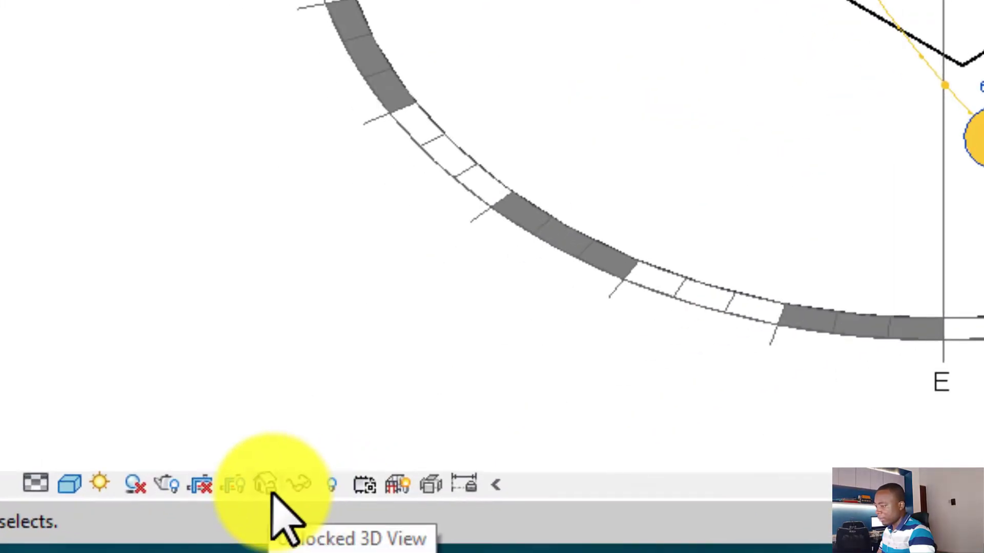
# Apply Save Orientation and Lock View to the Sun Path analysis view.
pyautogui.click(270, 489)
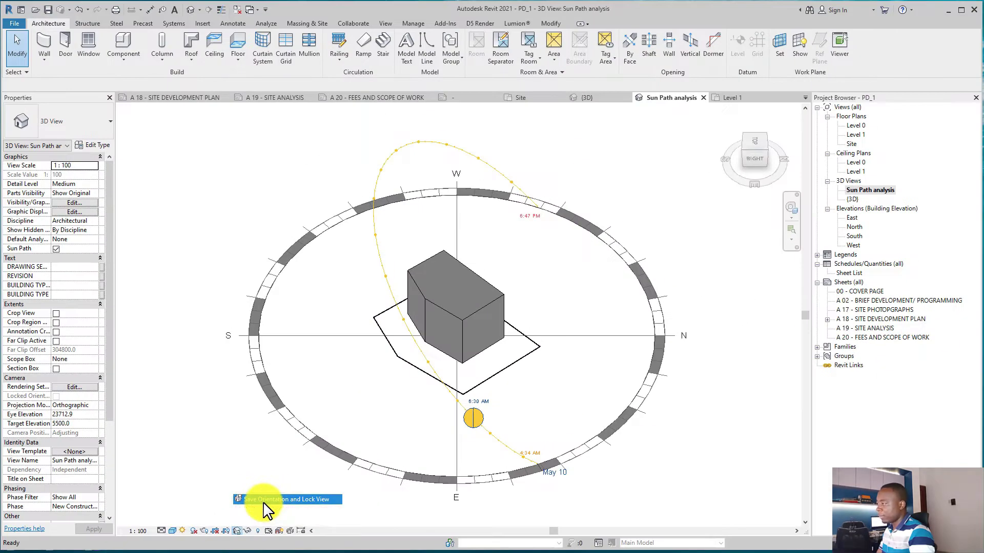
pyautogui.click(349, 392)
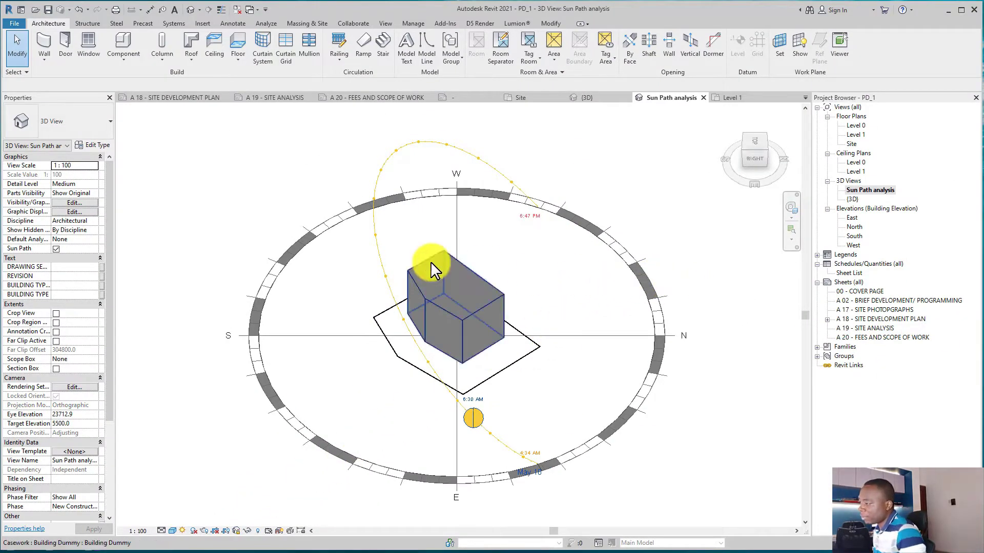
pyautogui.moveTo(273, 247); pyautogui.dragTo(256, 225)
pyautogui.scroll(-1, 614, 287)
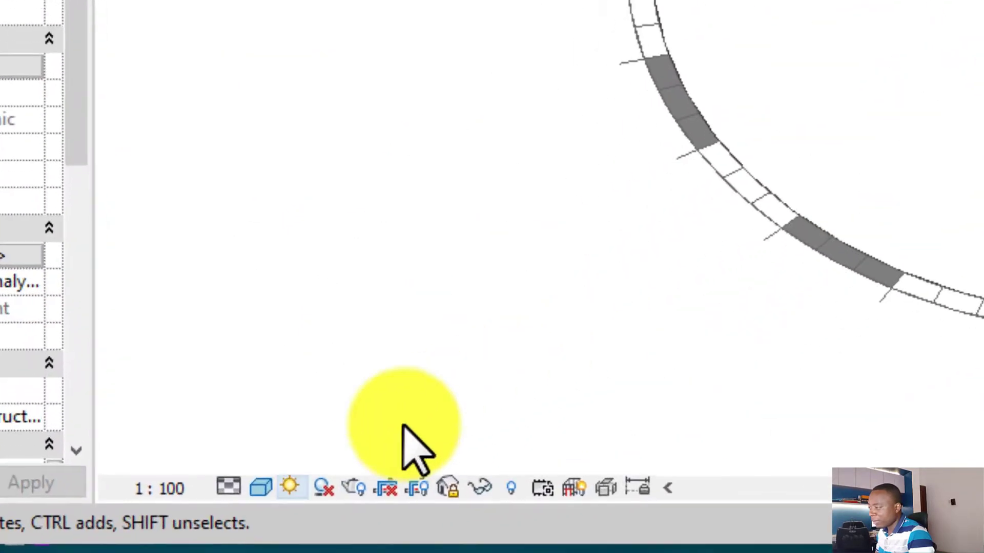
# Set Sun Settings to Multi-Day with the One Year Solar Study preset and open Location settings.
pyautogui.click(183, 530)
pyautogui.click(328, 380)
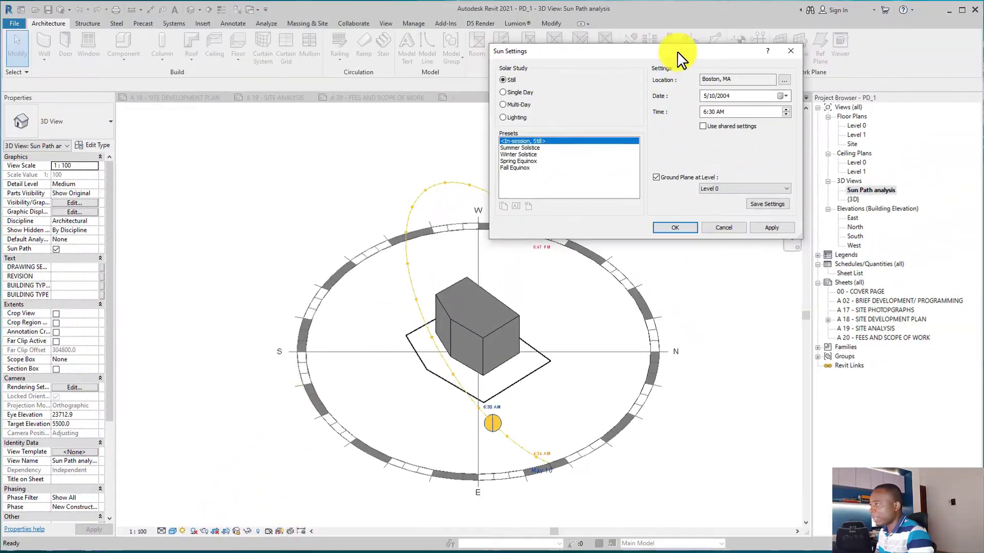
pyautogui.moveTo(679, 59); pyautogui.dragTo(333, 59)
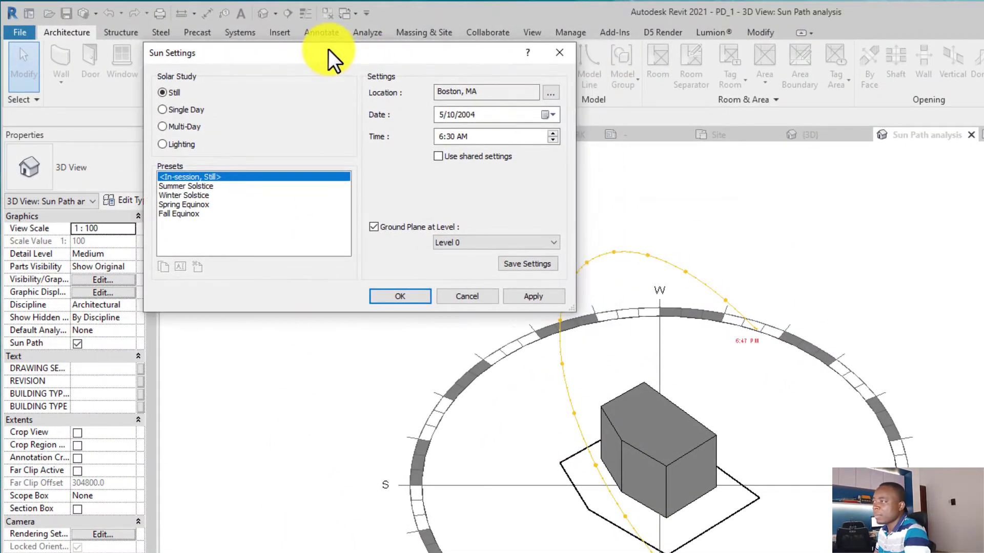
pyautogui.click(185, 128)
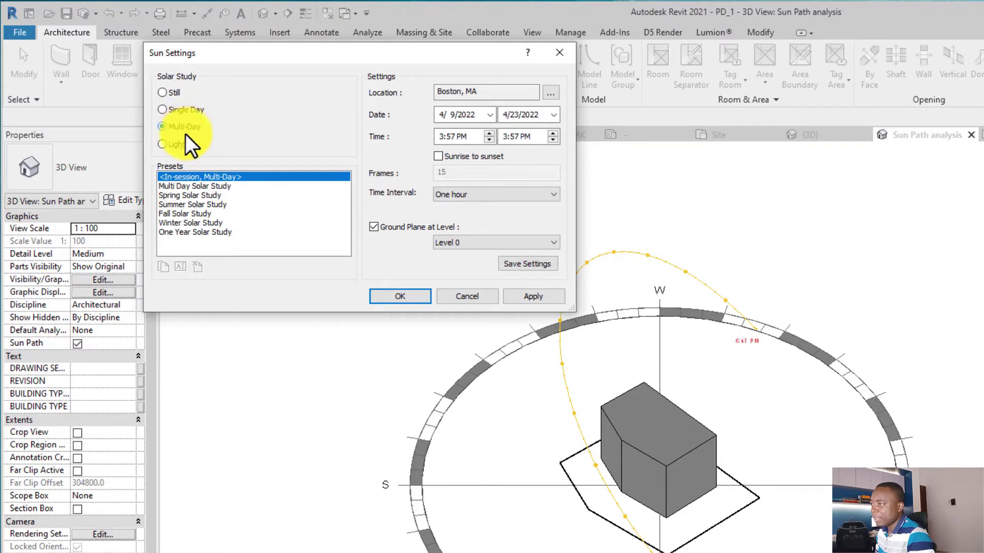
pyautogui.click(195, 233)
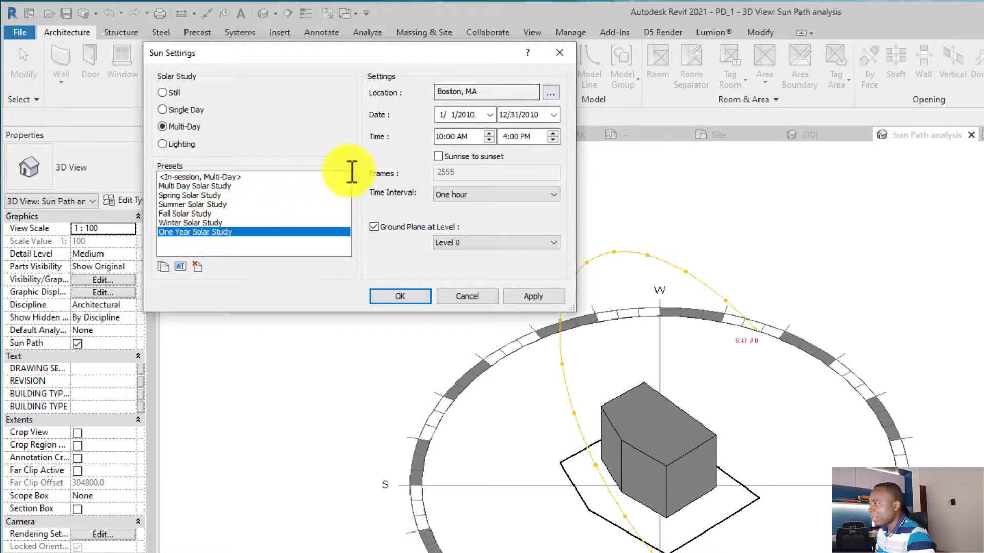
pyautogui.click(551, 93)
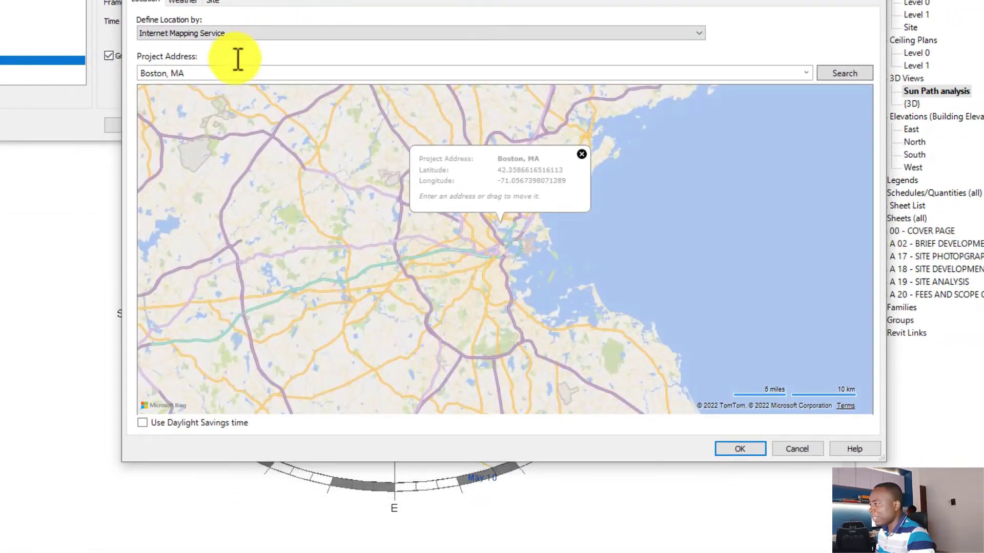
# Replace the Boston, MA project address with Abuja, Nigeria in the Location search.
pyautogui.tripleClick(204, 74)
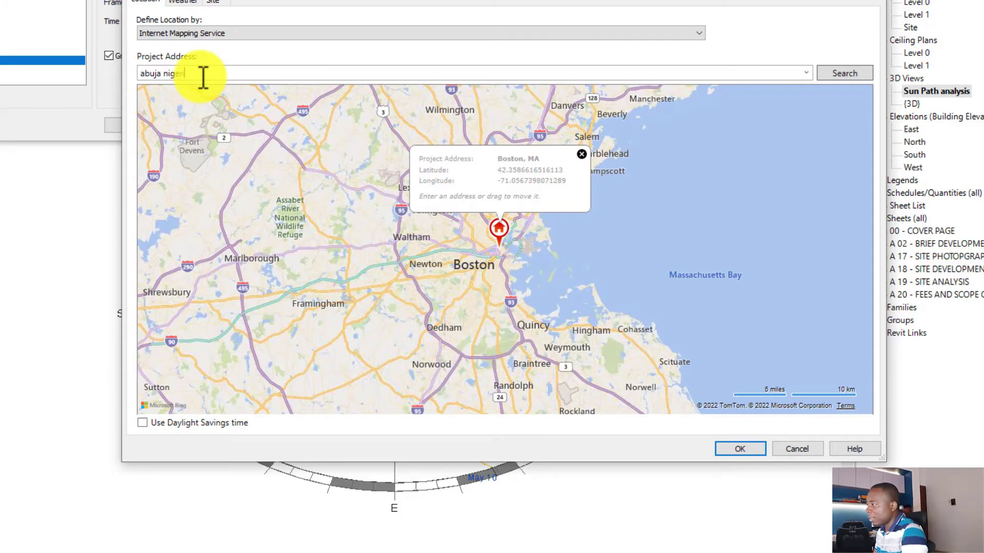
pyautogui.click(834, 77)
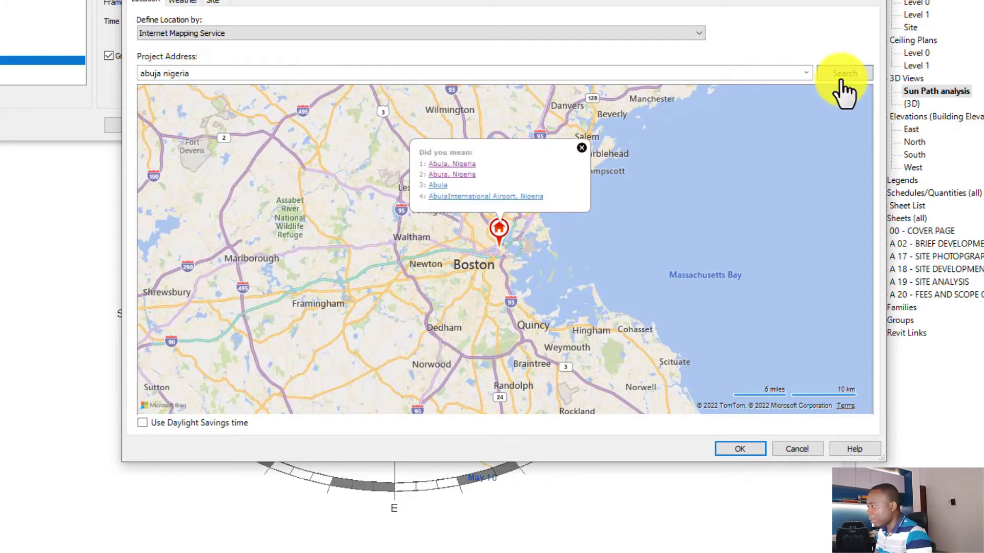
pyautogui.click(442, 164)
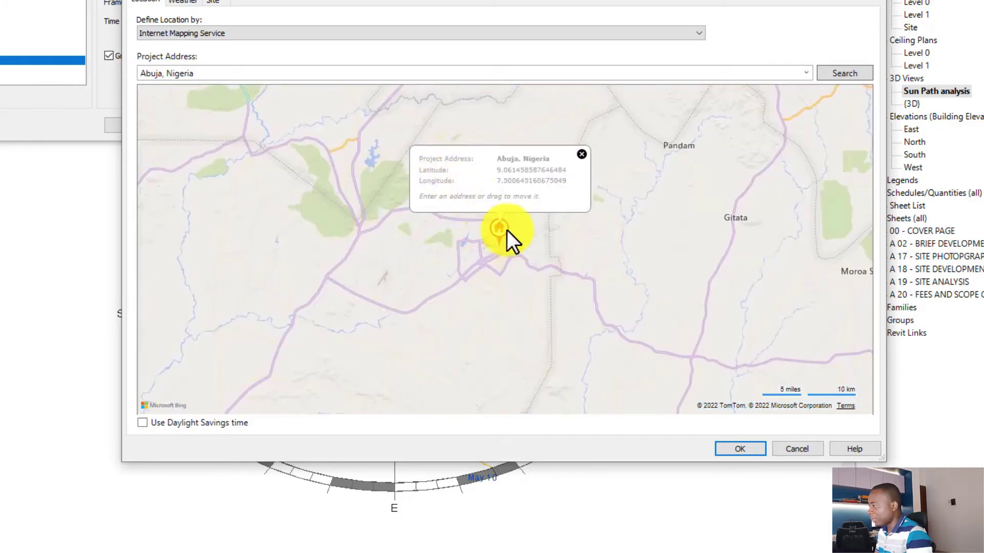
# Drag the location pin onto the exact site in central Abuja and confirm it.
pyautogui.scroll(3, 520, 245)
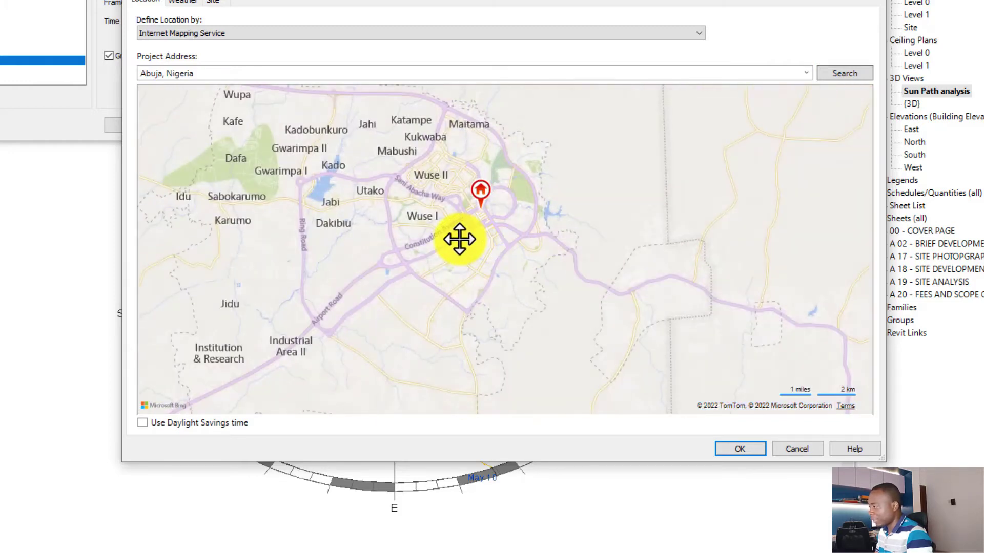
pyautogui.scroll(3, 457, 237)
pyautogui.scroll(-1, 457, 237)
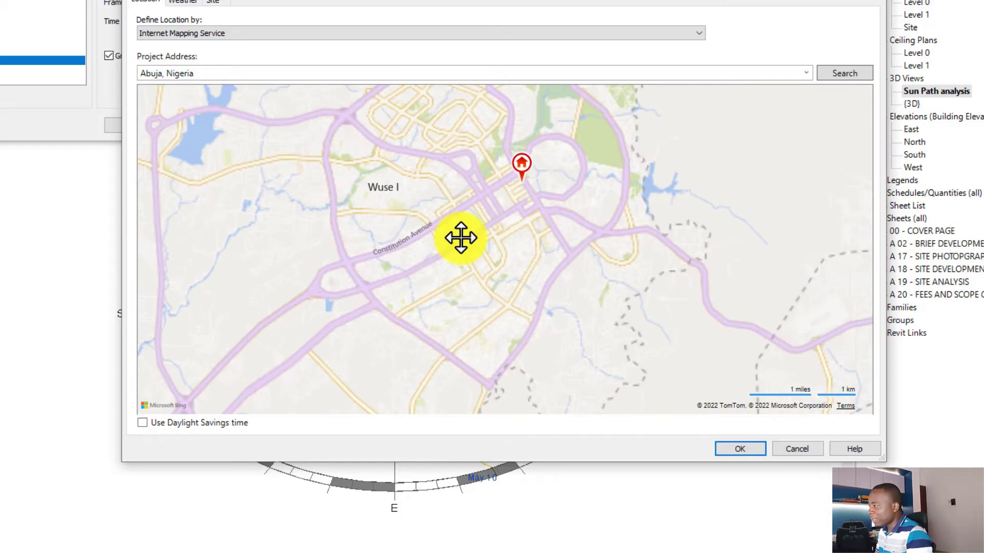
pyautogui.scroll(2, 523, 174)
pyautogui.scroll(-3, 534, 172)
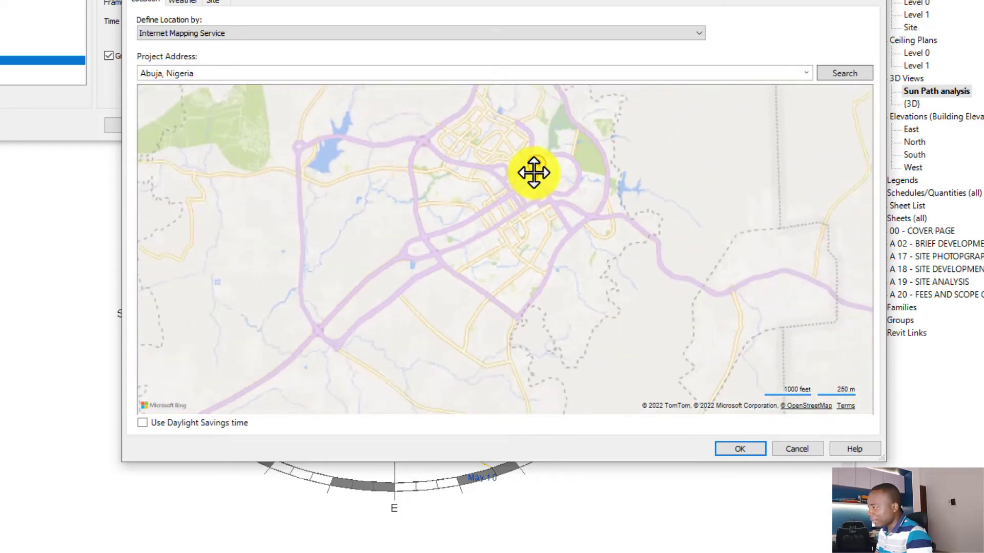
pyautogui.moveTo(536, 185)
pyautogui.moveTo(533, 173); pyautogui.dragTo(484, 258)
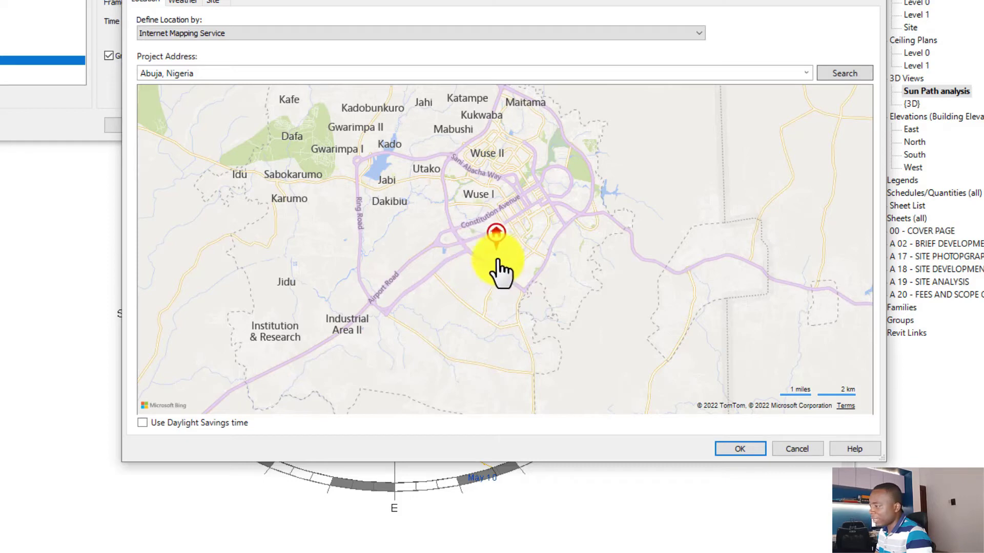
pyautogui.moveTo(504, 256); pyautogui.dragTo(478, 246)
pyautogui.scroll(5, 487, 251)
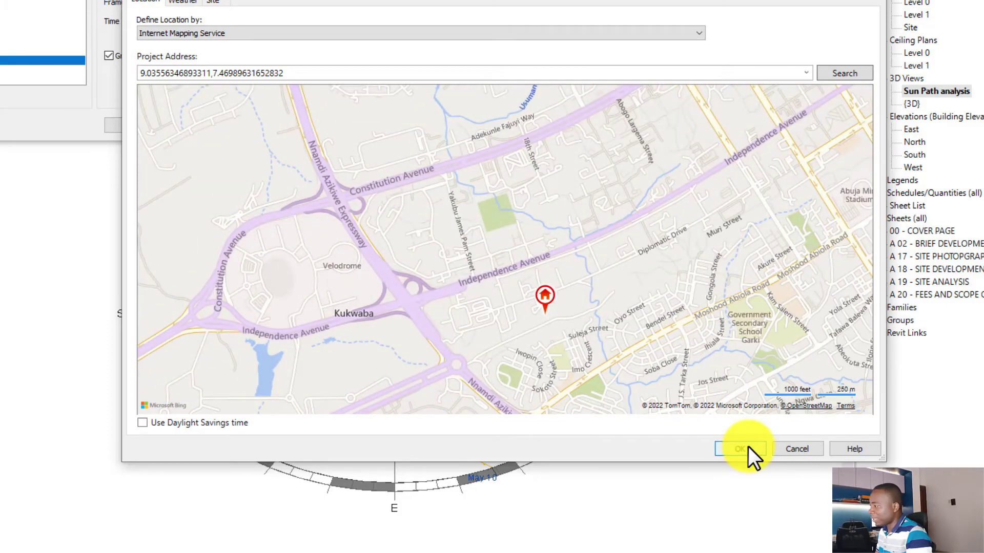
pyautogui.click(740, 449)
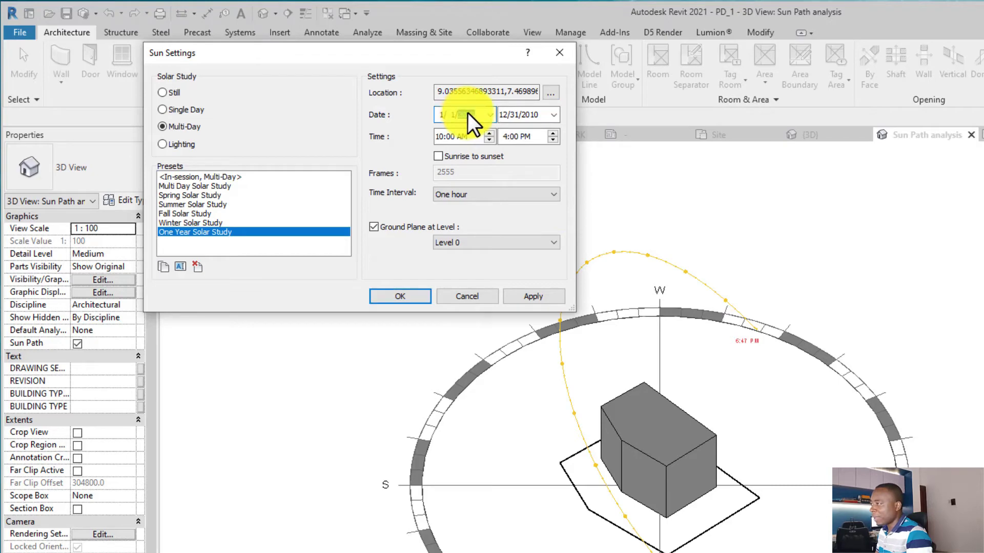
# Set the multi-day solar study to run from 1/1/2021 to 1/1/2022 and apply it.
pyautogui.click(491, 115)
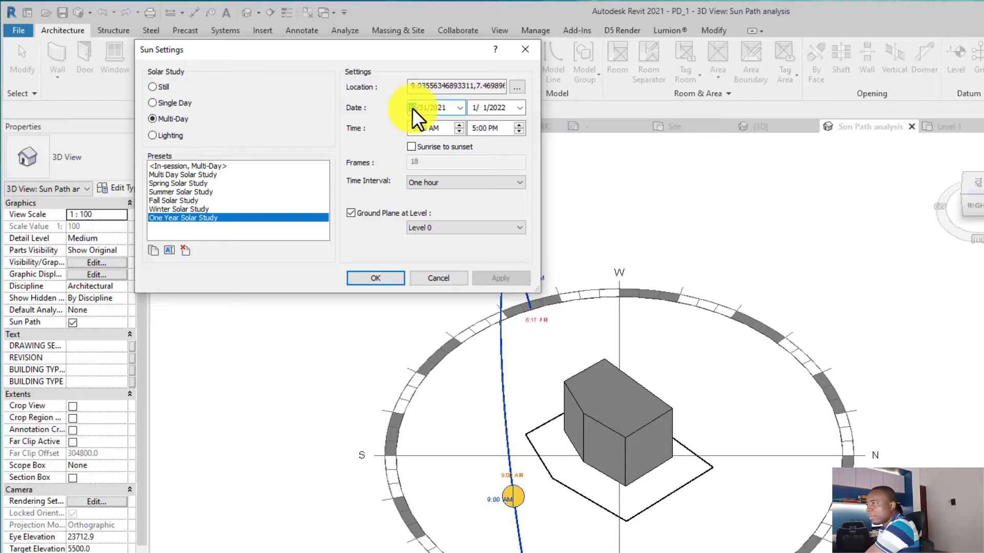
pyautogui.press('Right')
pyautogui.write('1')
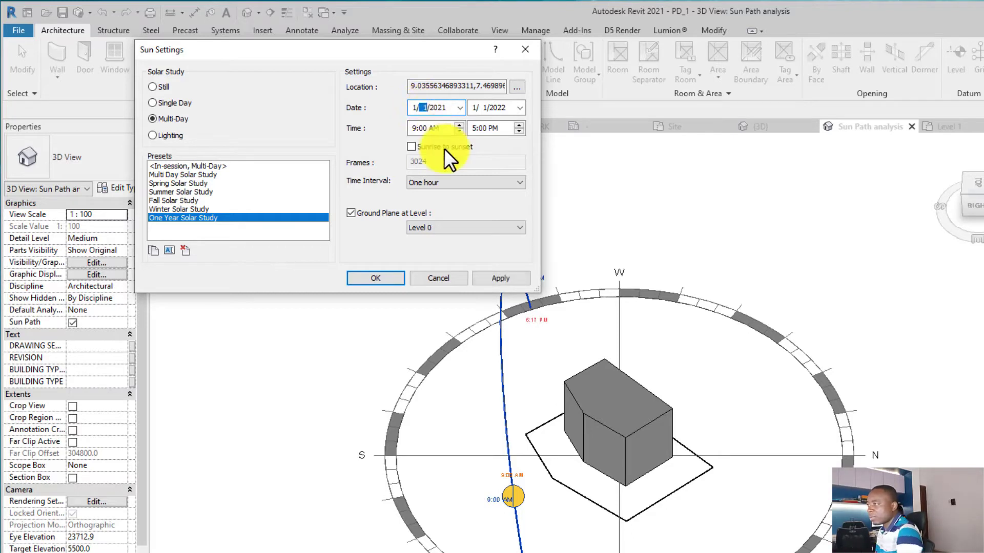
pyautogui.click(513, 280)
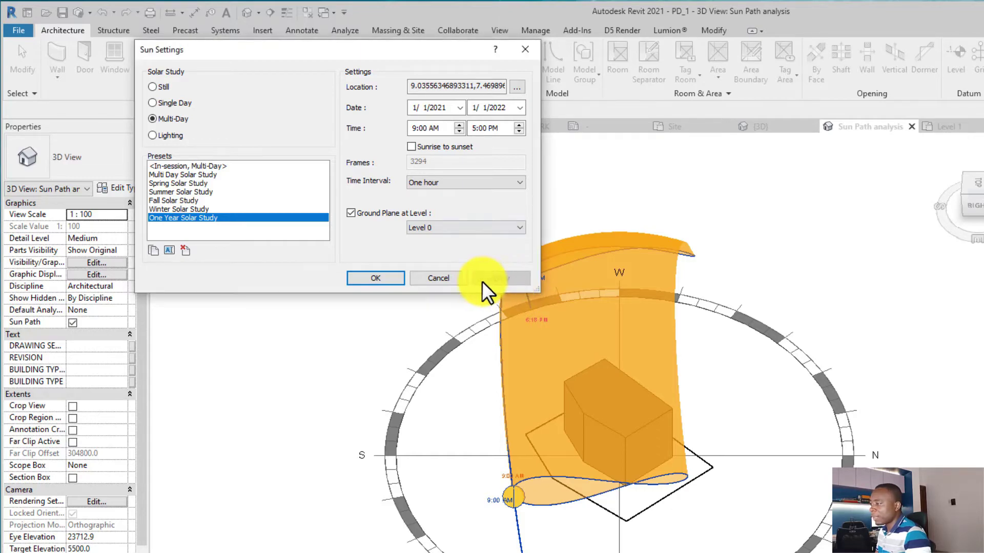
pyautogui.click(375, 281)
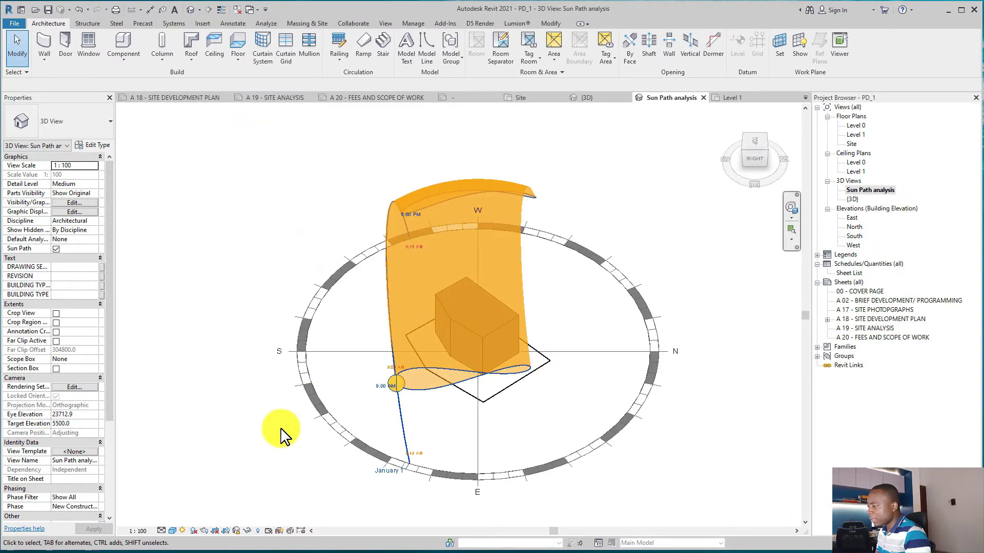
# Orbit the 3D view with the Steering Wheel until the annual sun path arches over the mass.
pyautogui.scroll(3, 281, 436)
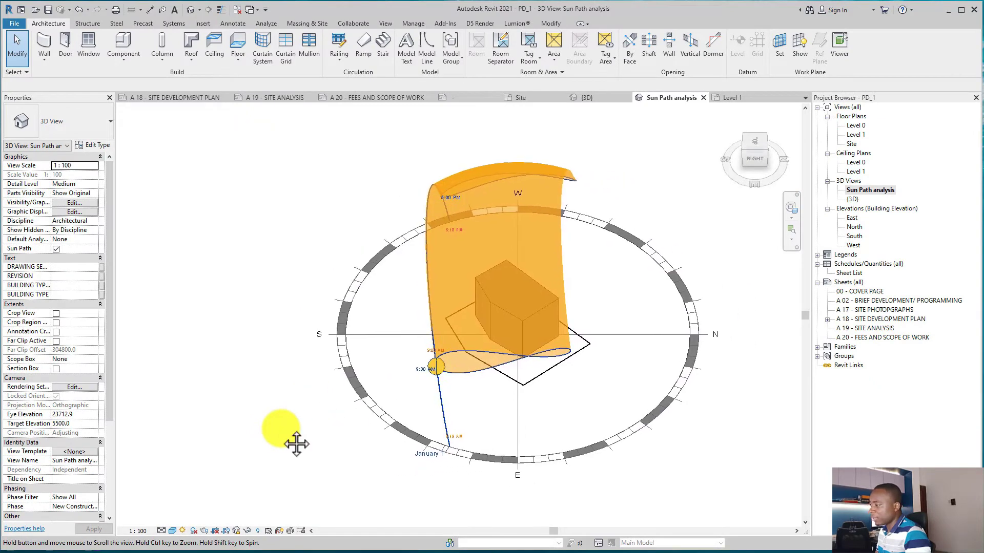
pyautogui.scroll(-3, 286, 434)
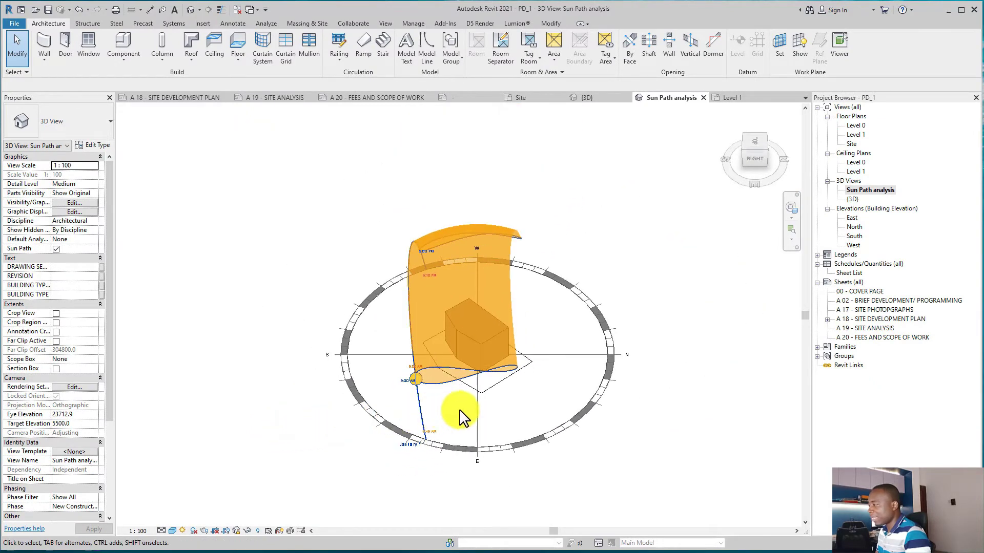
pyautogui.scroll(2, 482, 410)
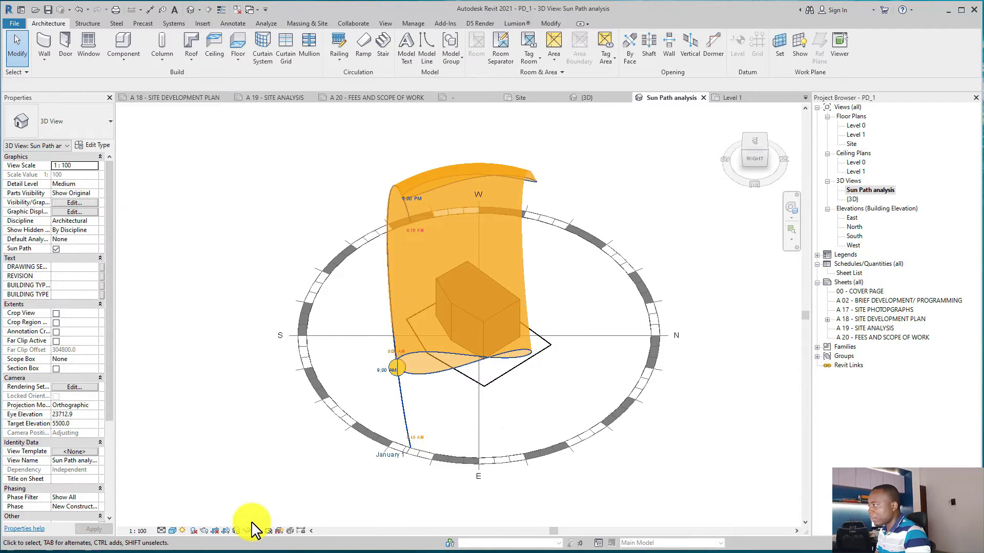
pyautogui.click(790, 206)
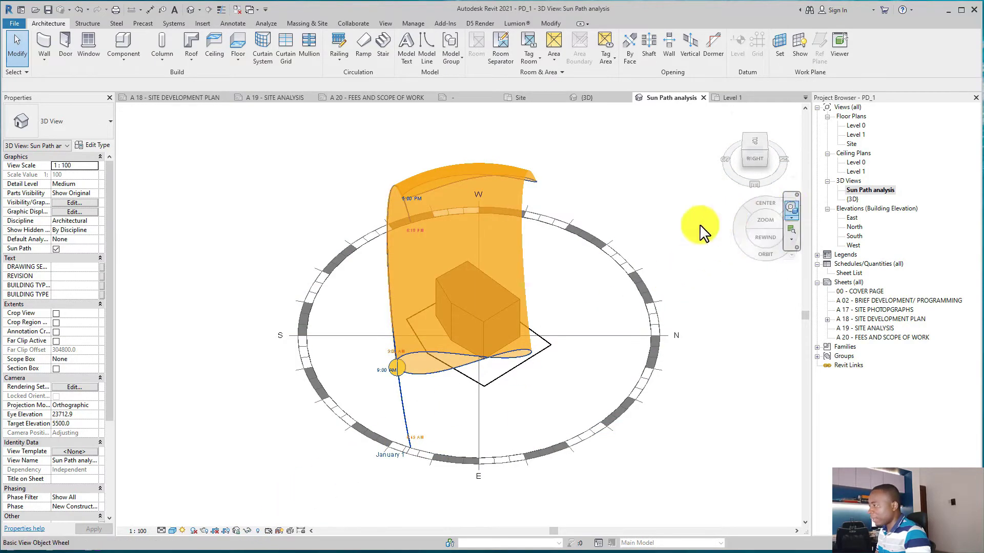
pyautogui.moveTo(523, 266); pyautogui.dragTo(635, 274)
pyautogui.scroll(2, 619, 296)
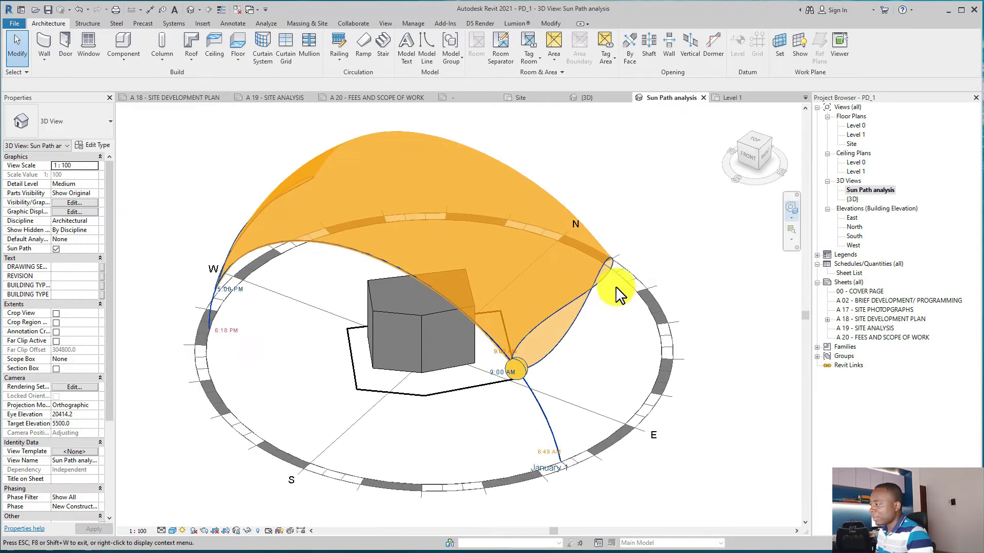
pyautogui.moveTo(598, 310)
pyautogui.mouseDown()
pyautogui.moveTo(597, 336)
pyautogui.moveTo(604, 318)
pyautogui.mouseUp()
# Select the sun path and set its size to 250%, then 100%, in Properties.
pyautogui.scroll(-3, 598, 318)
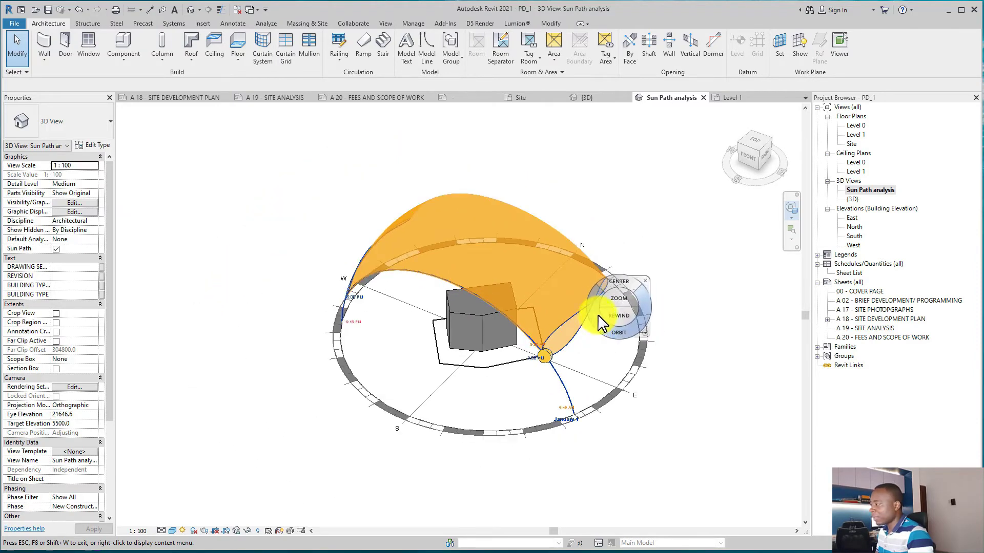
pyautogui.click(637, 299)
pyautogui.click(637, 316)
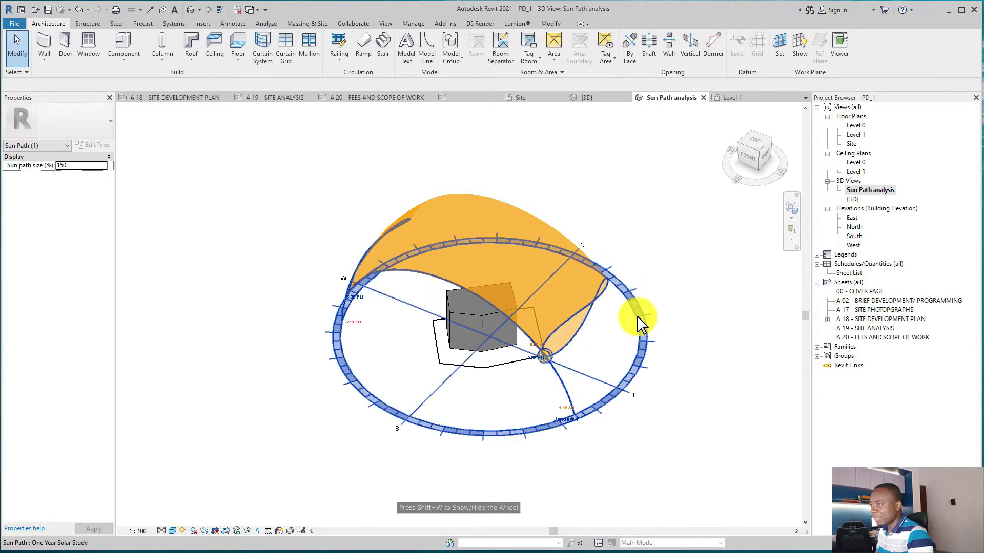
pyautogui.click(81, 167)
pyautogui.write('250')
pyautogui.press('Return')
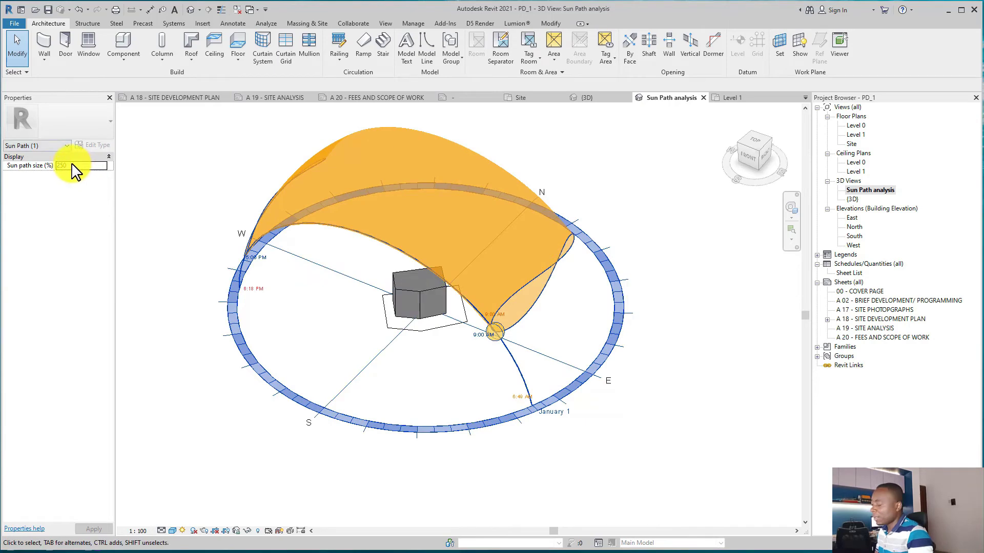
pyautogui.write('1')
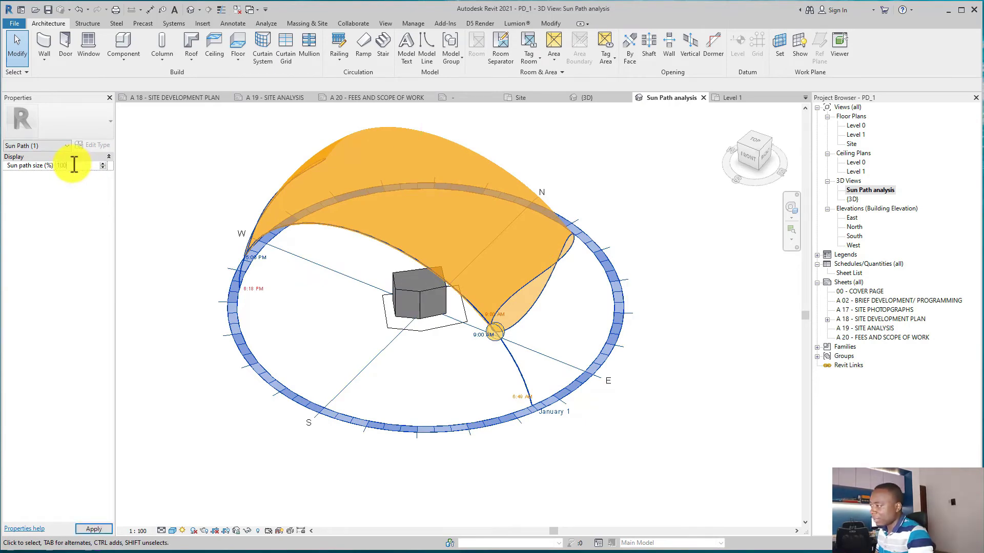
pyautogui.write('00')
pyautogui.press('Return')
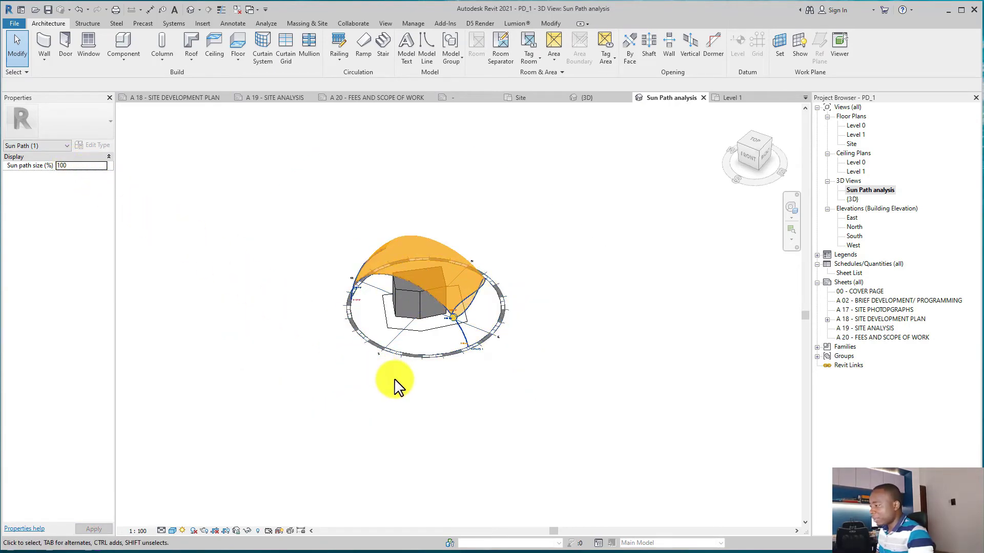
# Zoom To Fit so the building and its sun path fill the view.
pyautogui.click(392, 385)
pyautogui.rightClick(372, 389)
pyautogui.click(394, 510)
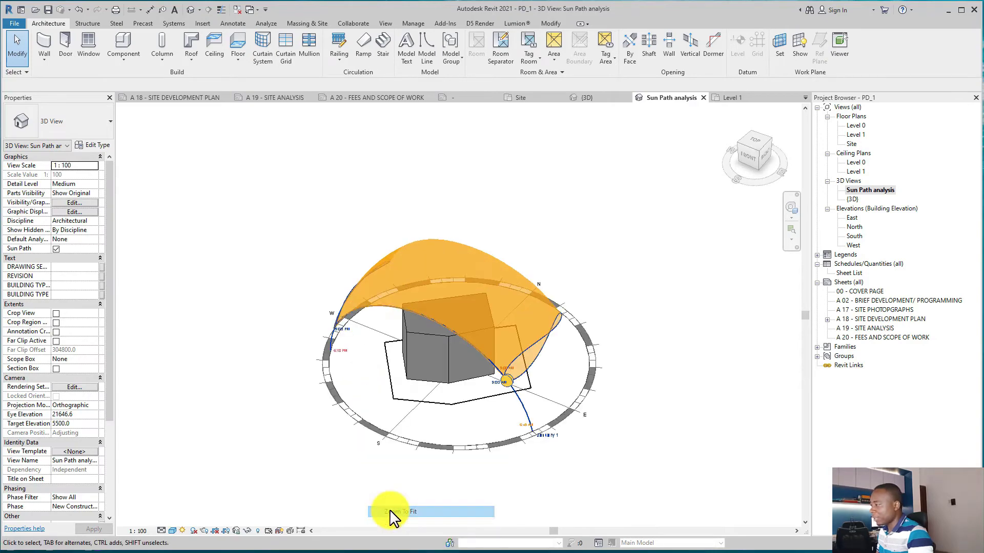
pyautogui.scroll(3, 470, 483)
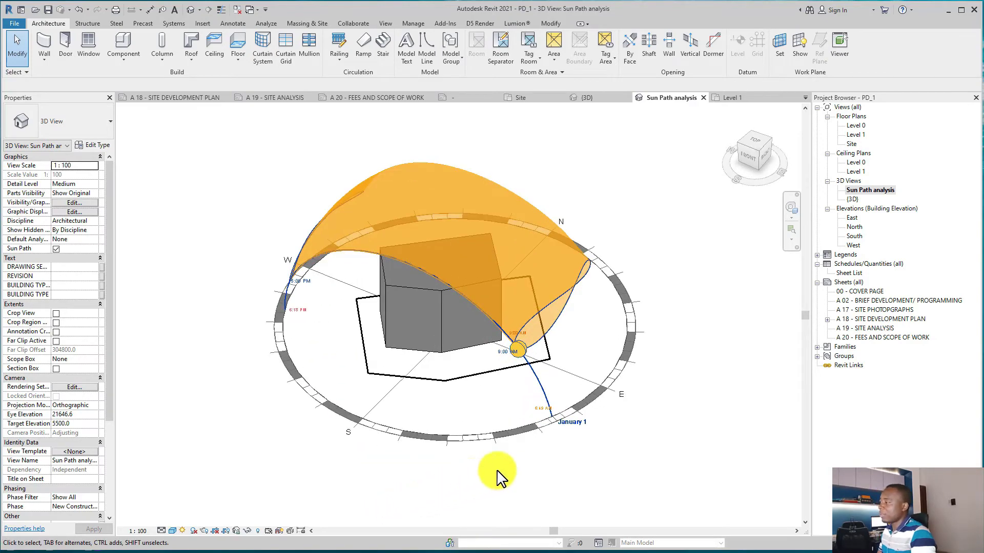
# Save and lock the 3D view orientation, then open sheet A 19 - SITE ANALYSIS.
pyautogui.moveTo(727, 407)
pyautogui.mouseDown(button='middle')
pyautogui.moveTo(727, 398)
pyautogui.moveTo(727, 408)
pyautogui.mouseUp(button='middle')
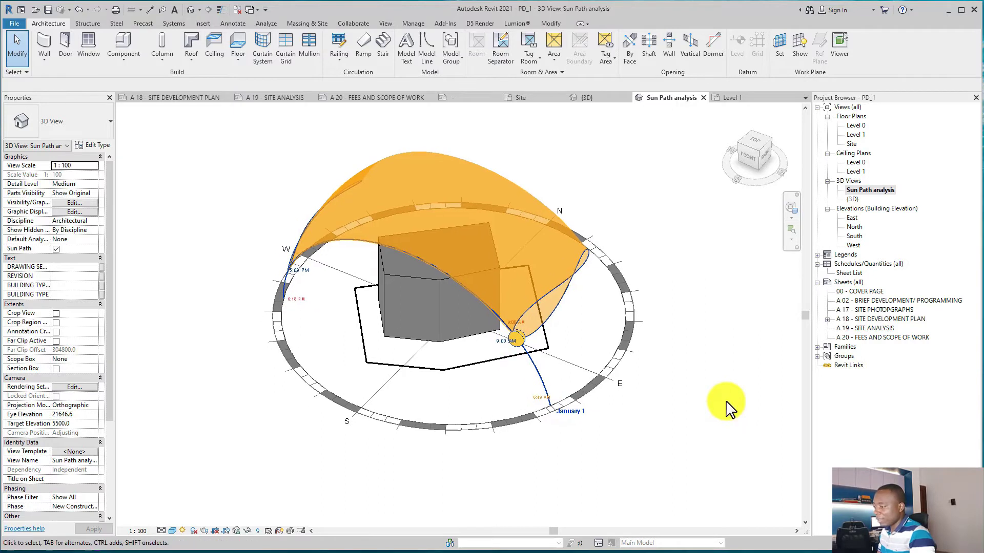
pyautogui.click(237, 532)
pyautogui.click(259, 500)
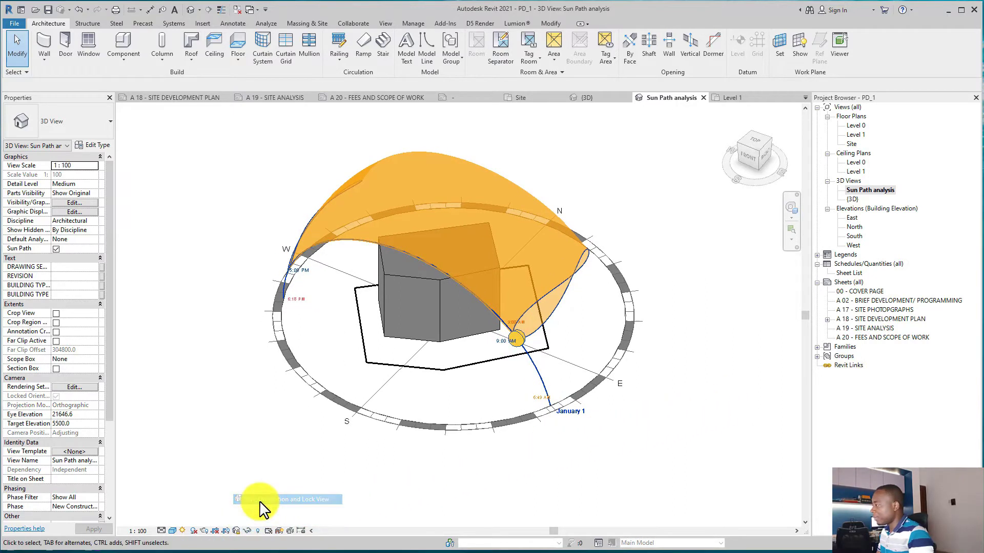
pyautogui.click(864, 328)
pyautogui.doubleClick(864, 328)
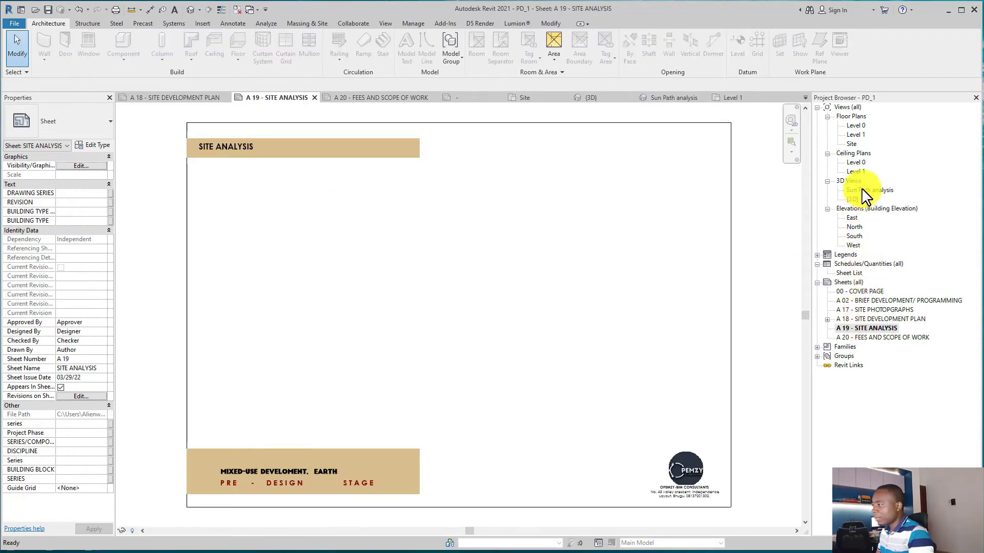
# Place the Sun Path analysis view on sheet A 19 at a 1:200 scale.
pyautogui.moveTo(865, 194); pyautogui.dragTo(431, 285)
pyautogui.click(428, 314)
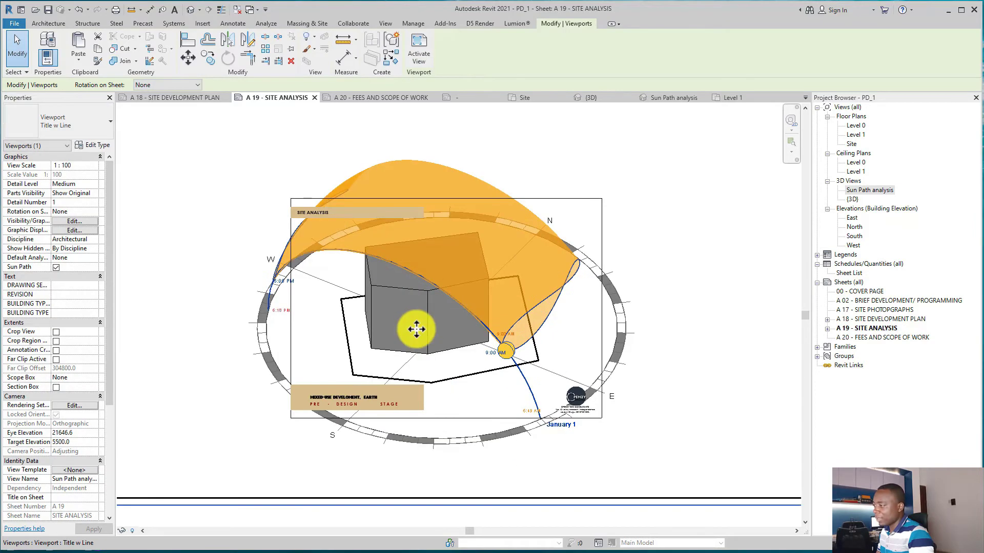
pyautogui.scroll(-3, 416, 329)
pyautogui.doubleClick(438, 300)
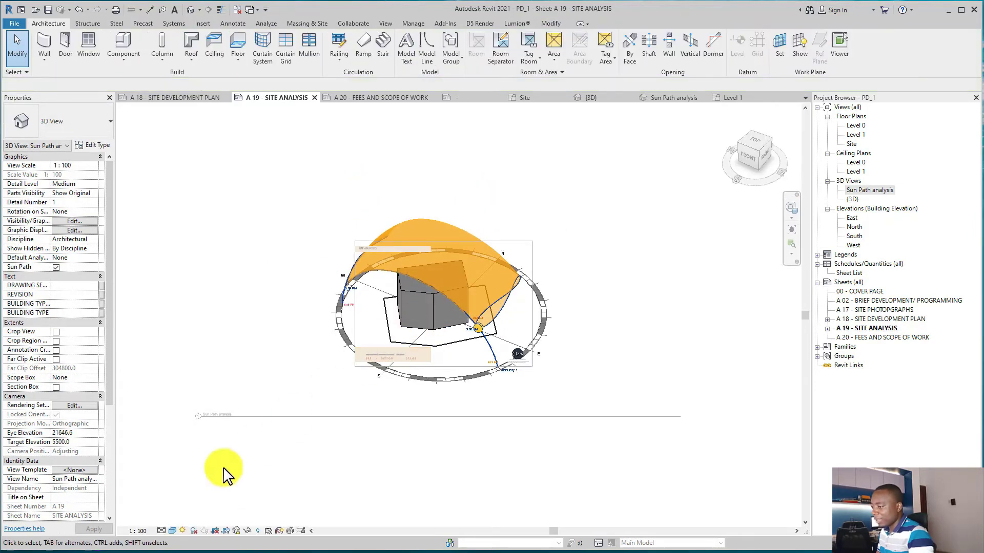
pyautogui.click(143, 528)
pyautogui.click(154, 481)
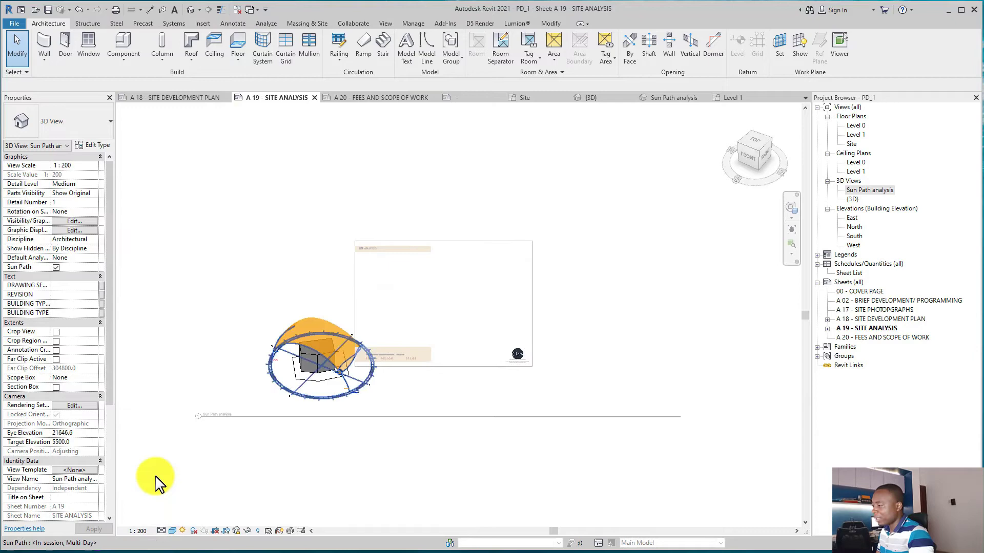
pyautogui.scroll(3, 287, 390)
pyautogui.rightClick(411, 297)
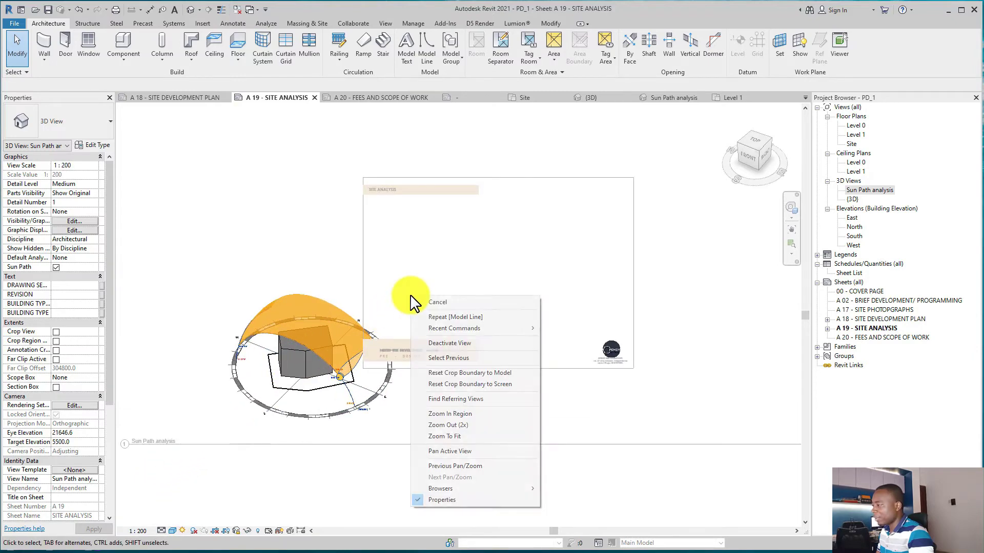
pyautogui.click(432, 346)
# Centre the Sun Path viewport in the title block and change its type to No Title.
pyautogui.click(299, 337)
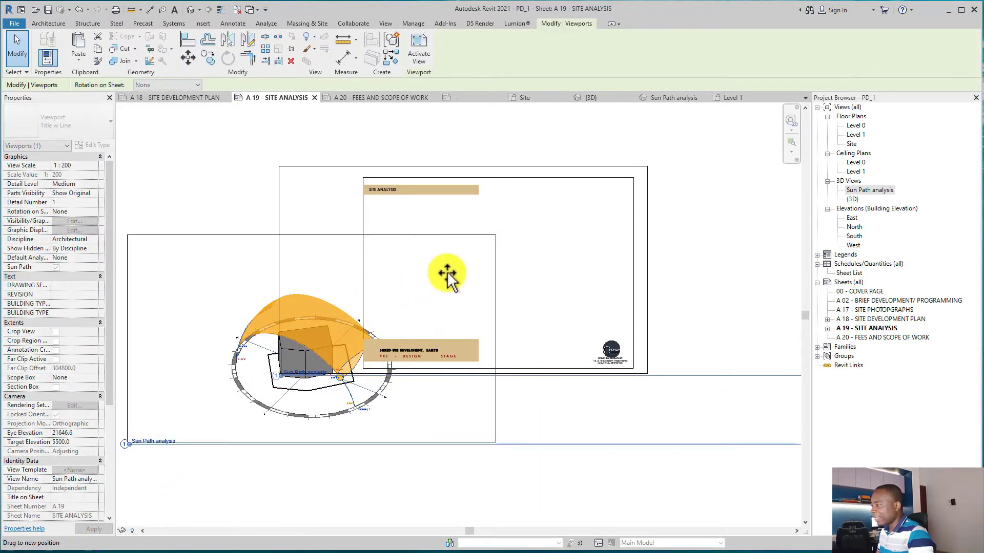
pyautogui.moveTo(448, 277); pyautogui.dragTo(472, 272)
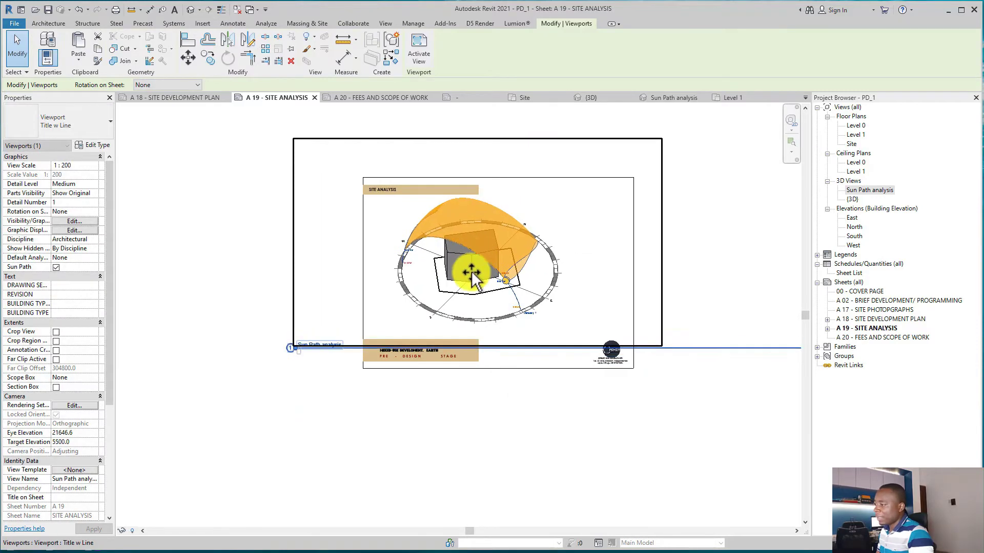
pyautogui.click(391, 402)
pyautogui.click(314, 344)
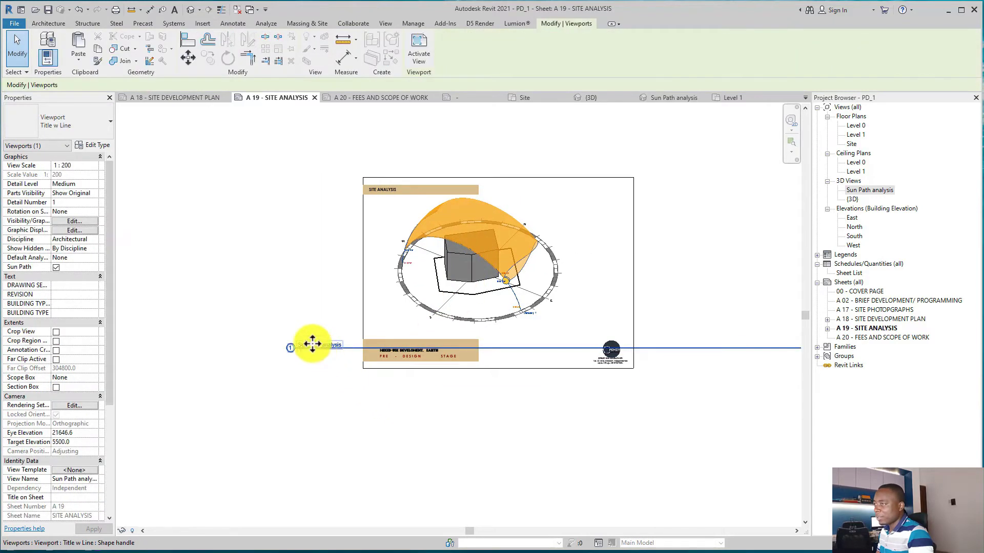
pyautogui.click(86, 123)
pyautogui.click(48, 171)
pyautogui.click(300, 377)
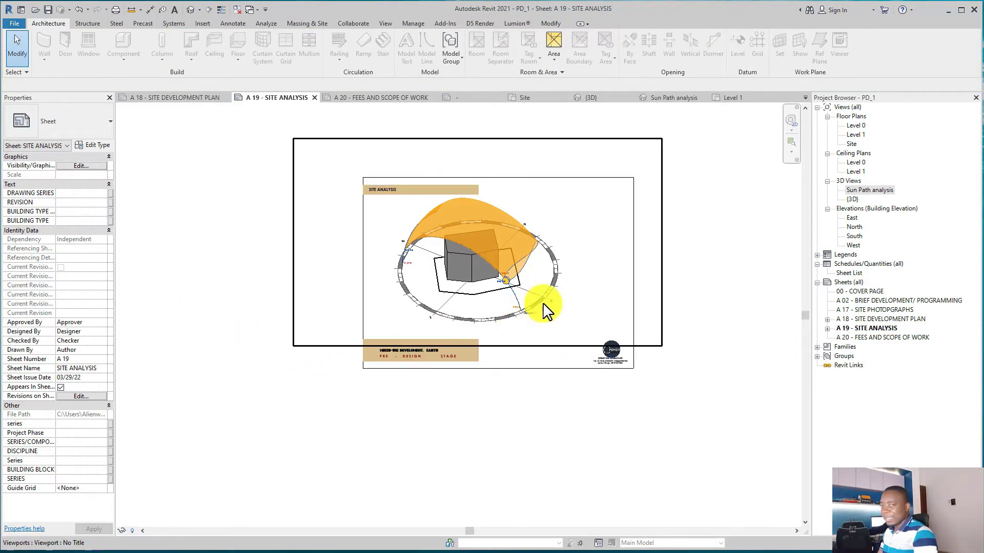
pyautogui.scroll(1, 563, 305)
pyautogui.scroll(-2, 566, 303)
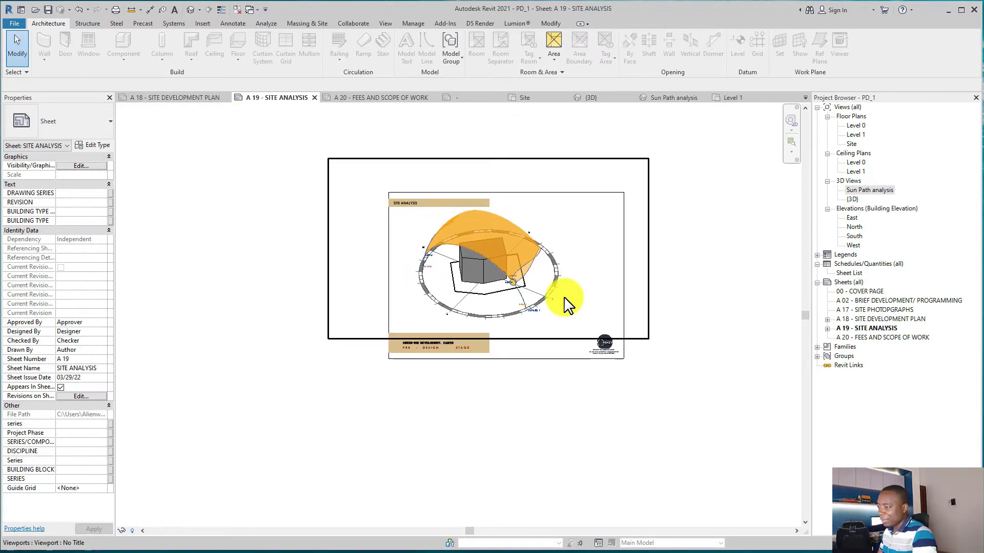
# Open sheets 00 - COVER PAGE, A 02, A 17, A 18, A 19 and A 20 in separate tabs.
pyautogui.doubleClick(879, 337)
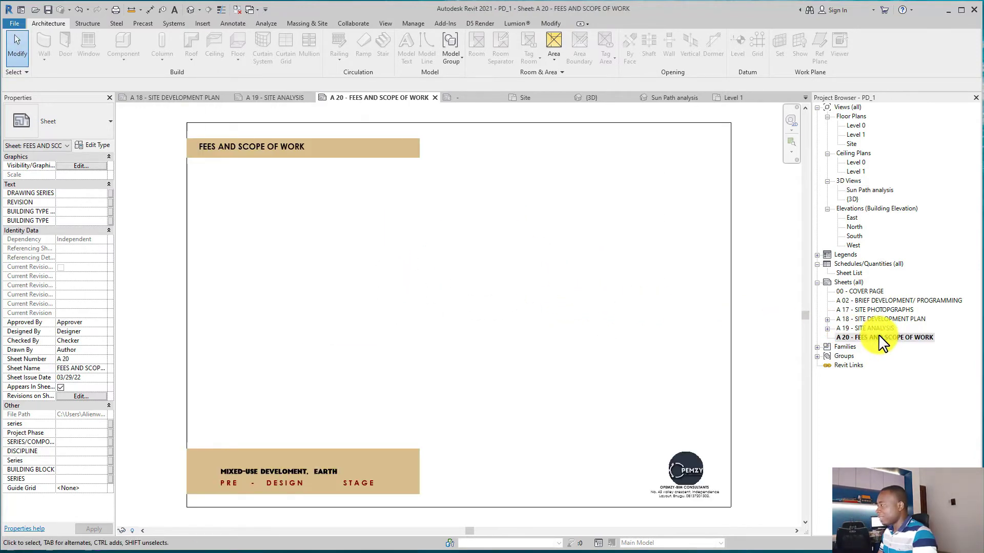
pyautogui.doubleClick(873, 292)
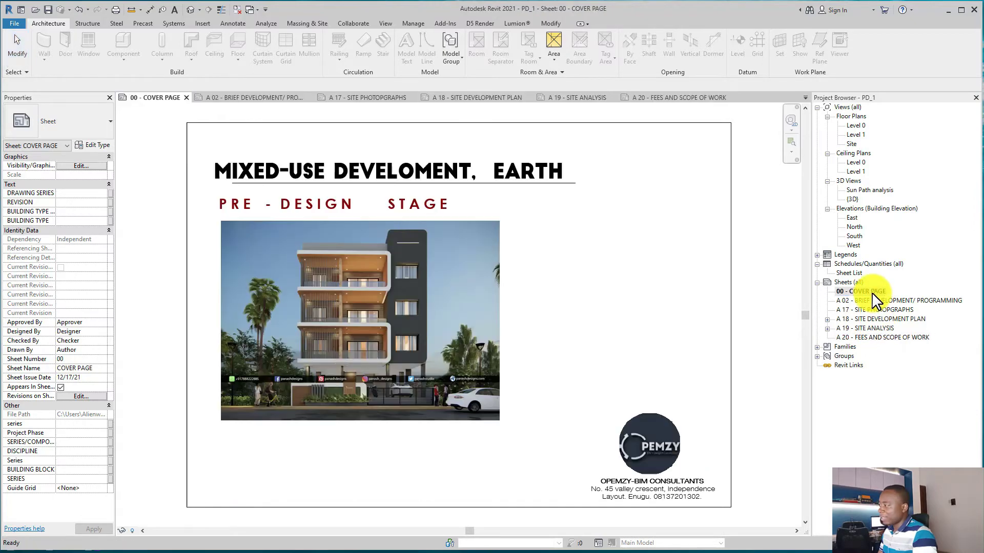
pyautogui.doubleClick(867, 300)
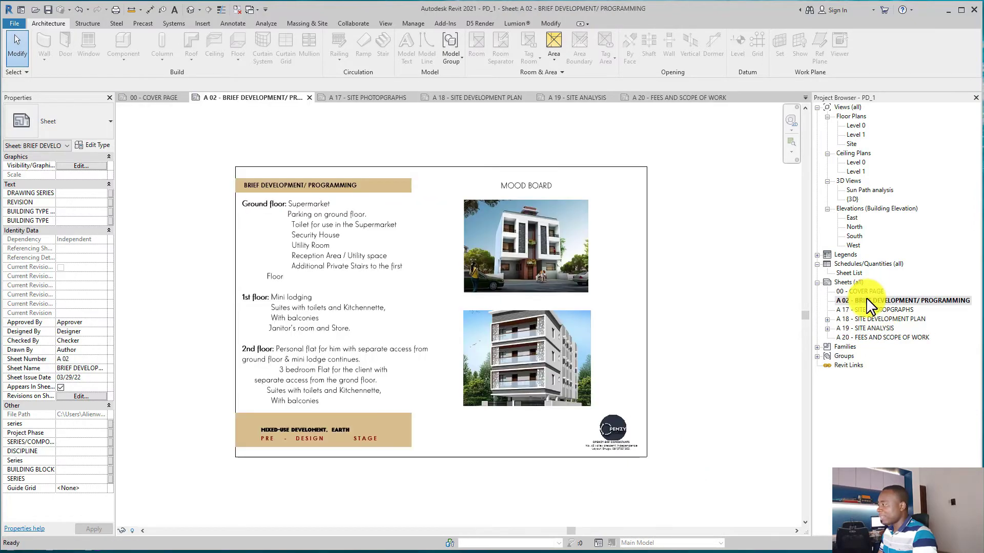
pyautogui.doubleClick(871, 311)
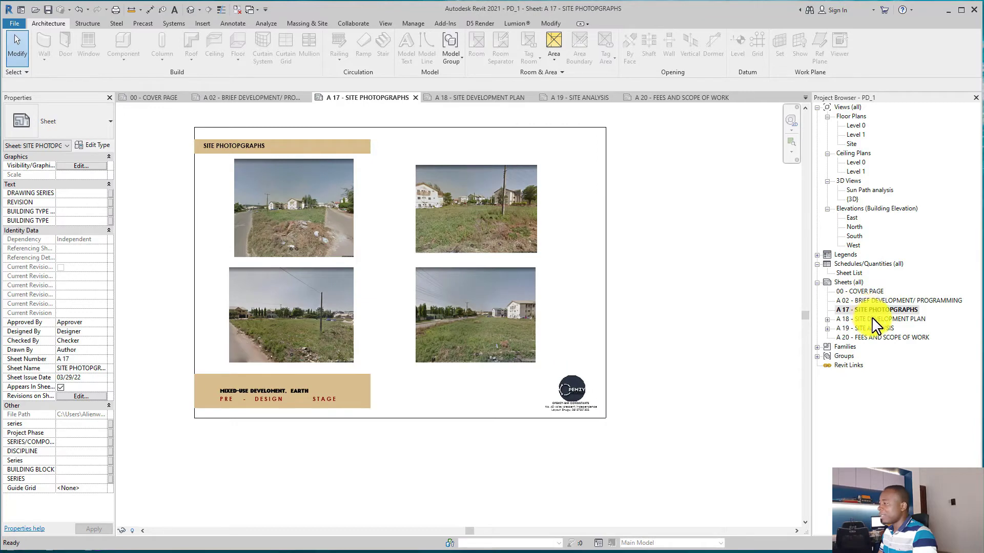
pyautogui.doubleClick(872, 319)
pyautogui.doubleClick(874, 328)
pyautogui.doubleClick(874, 337)
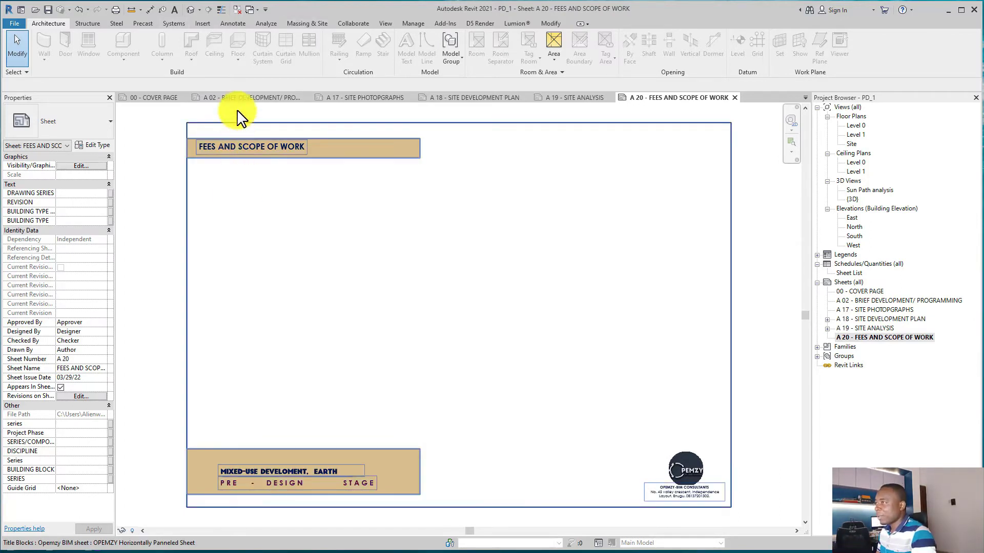
# Draw a rectangular table outline of detail lines below the A 20 sheet heading.
pyautogui.click(235, 27)
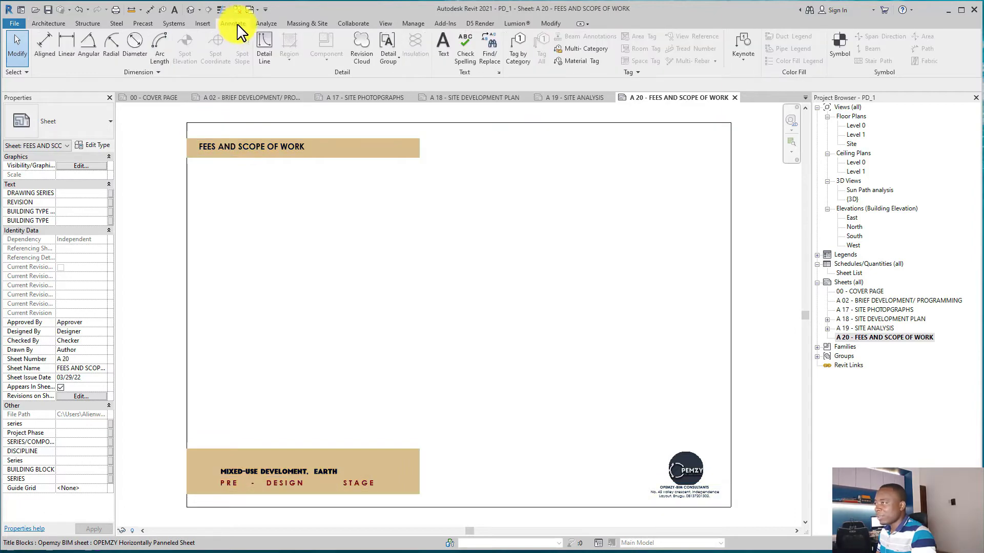
pyautogui.click(272, 51)
pyautogui.click(243, 184)
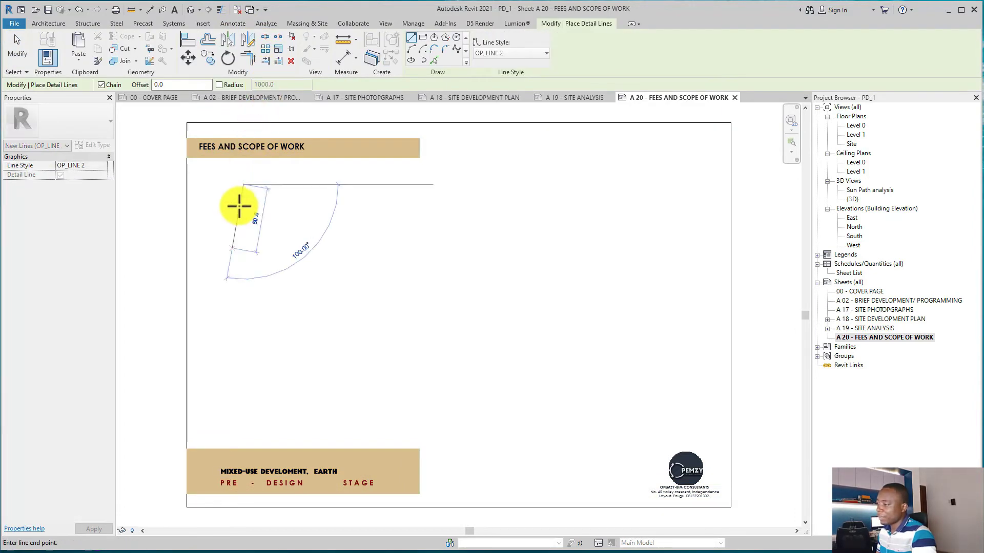
pyautogui.click(244, 418)
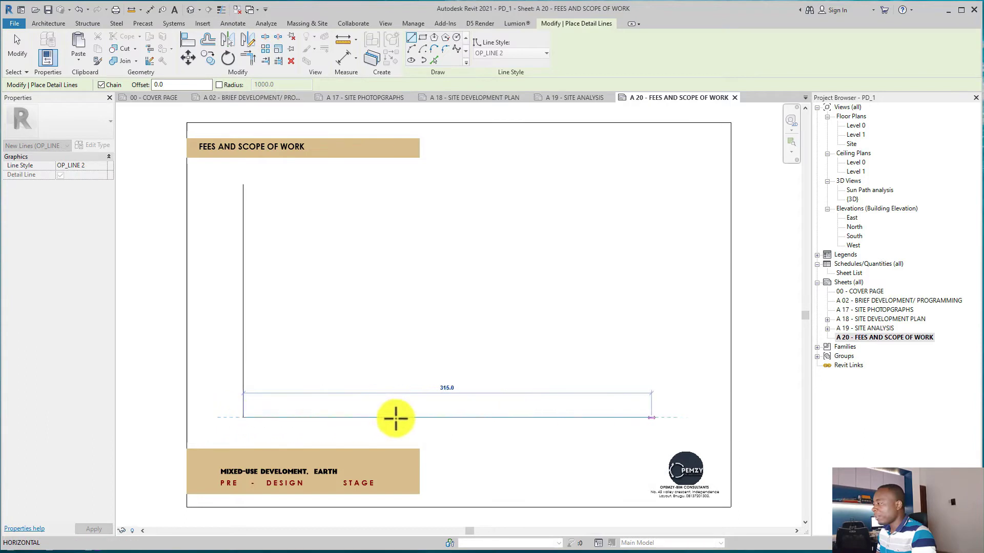
pyautogui.click(691, 417)
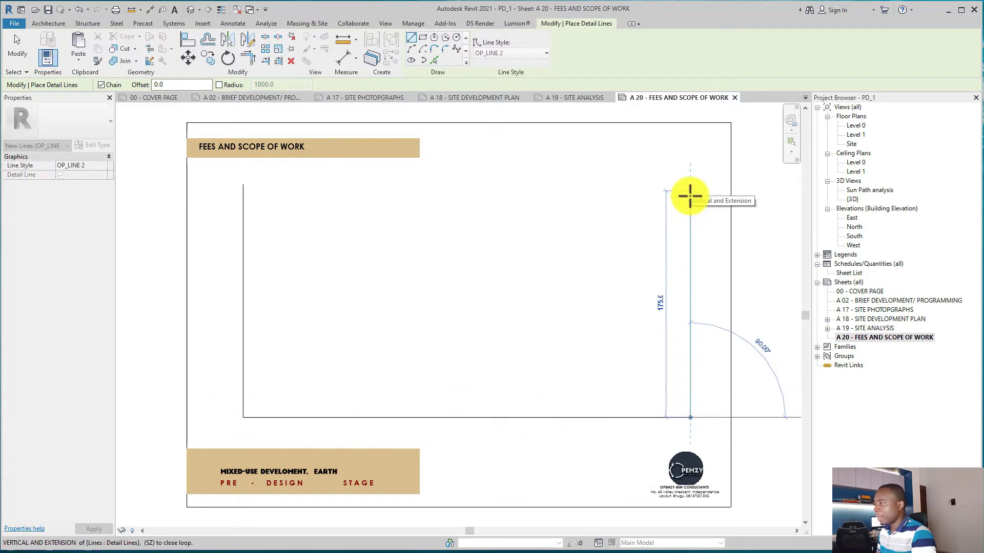
pyautogui.click(690, 197)
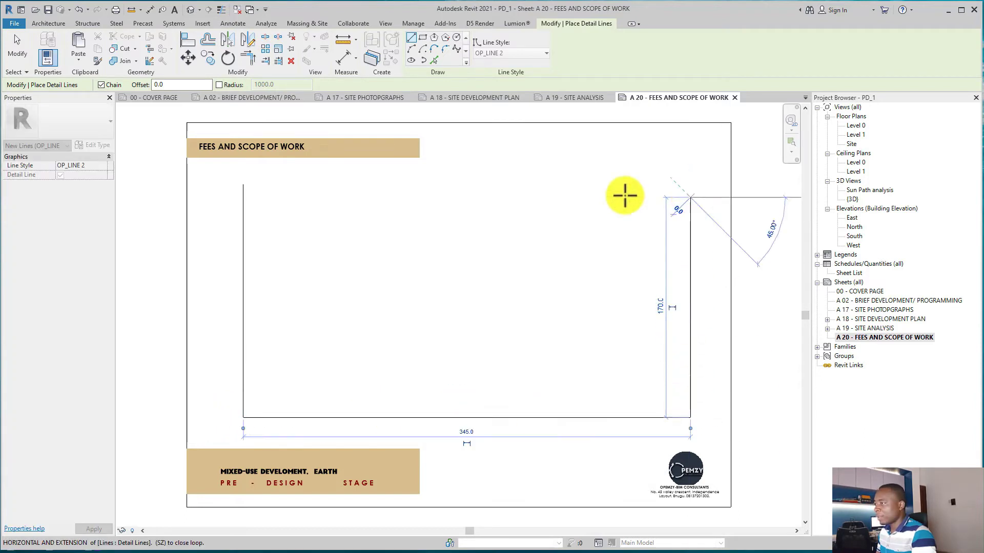
pyautogui.click(243, 197)
pyautogui.press('Escape')
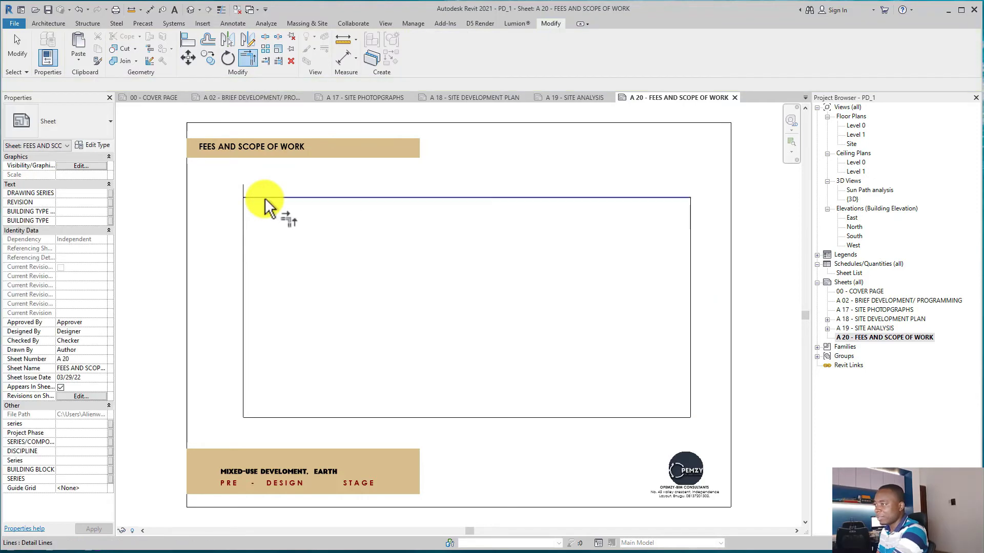
# Copy the top edge down into four evenly spaced row lines and start the amount note in row one.
pyautogui.click(295, 198)
pyautogui.click(207, 58)
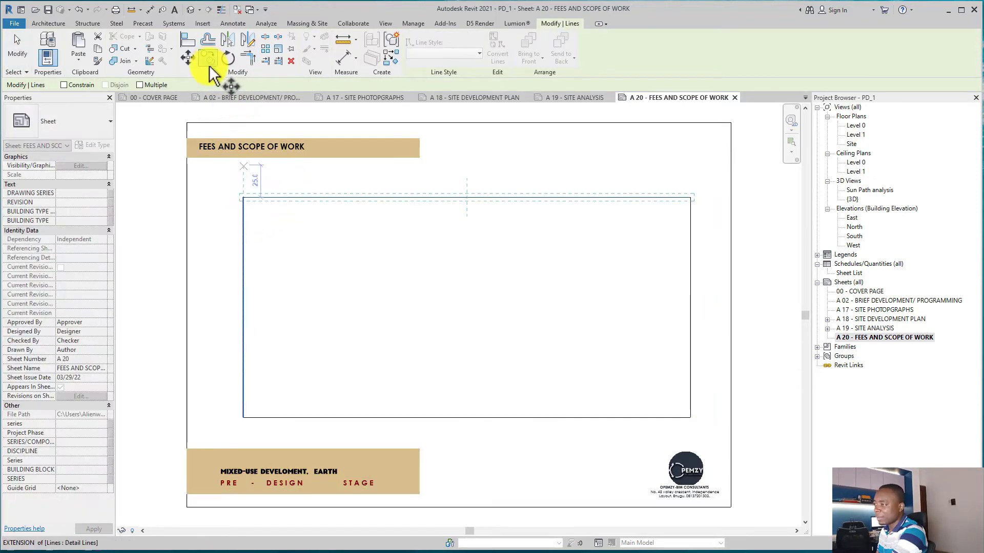
pyautogui.click(243, 198)
pyautogui.click(243, 236)
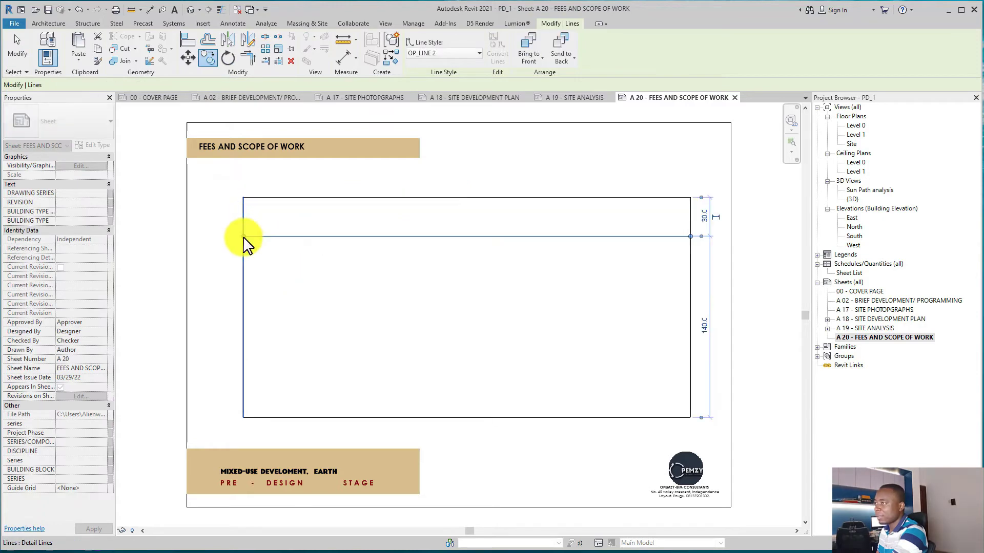
pyautogui.click(211, 58)
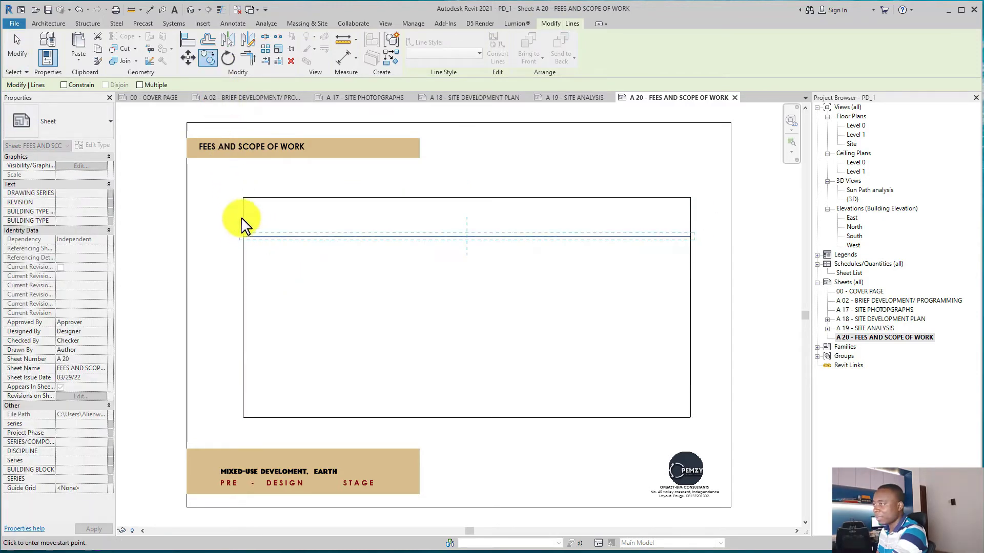
pyautogui.click(140, 85)
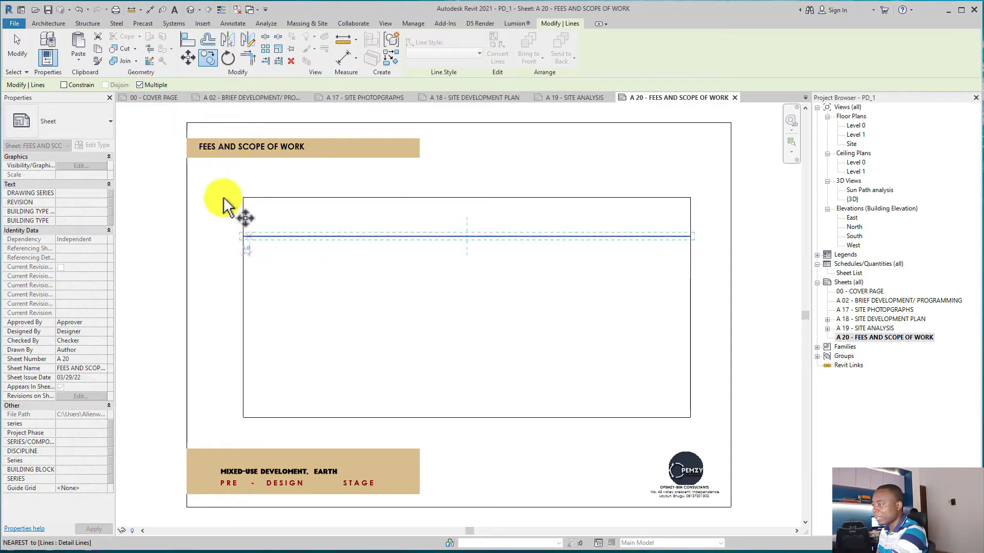
pyautogui.click(243, 236)
pyautogui.click(245, 275)
pyautogui.click(244, 313)
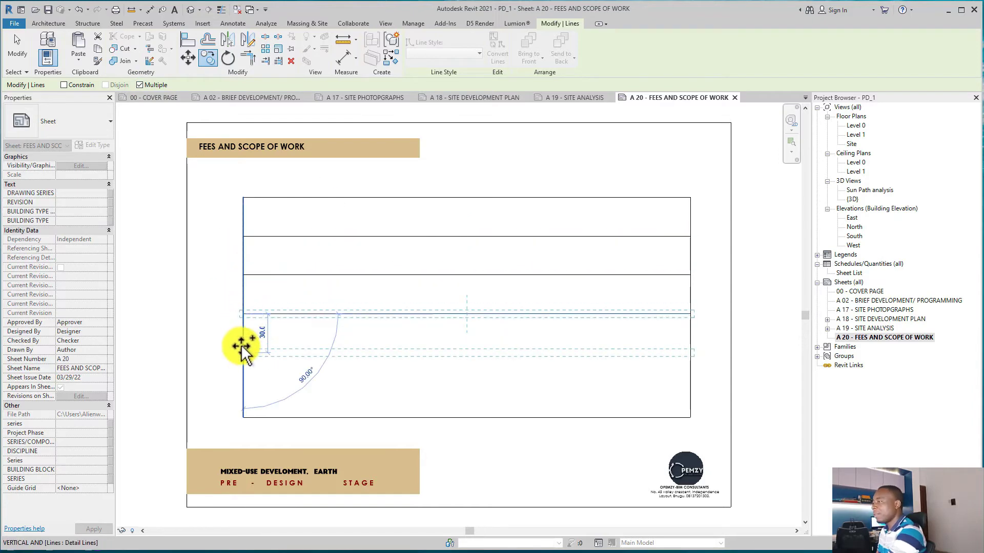
pyautogui.click(241, 352)
pyautogui.press('Escape')
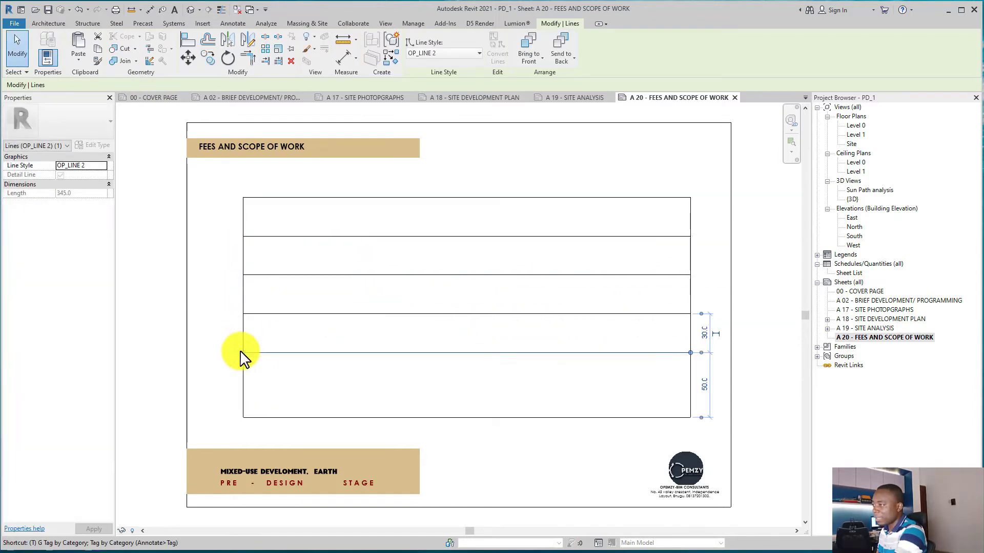
pyautogui.click(267, 214)
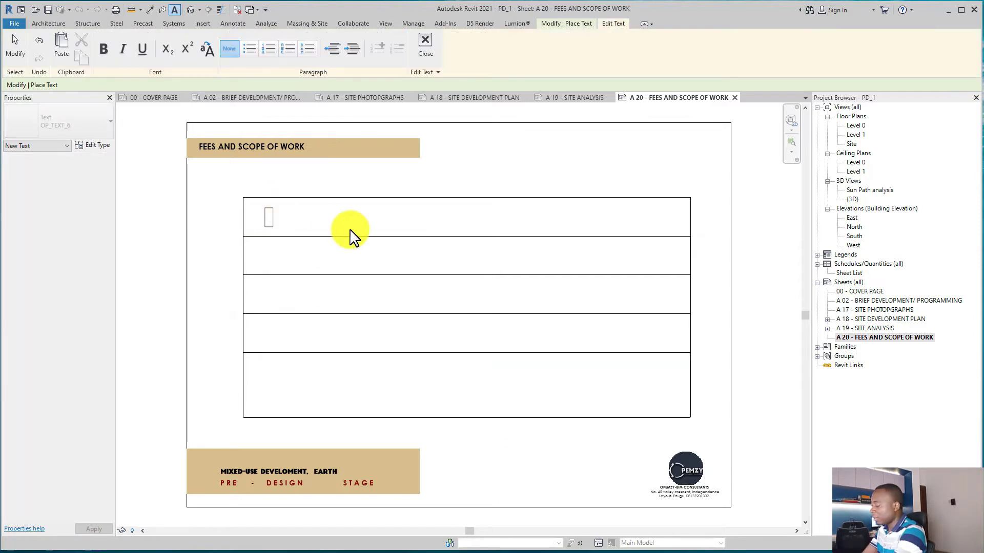
pyautogui.write('1,00')
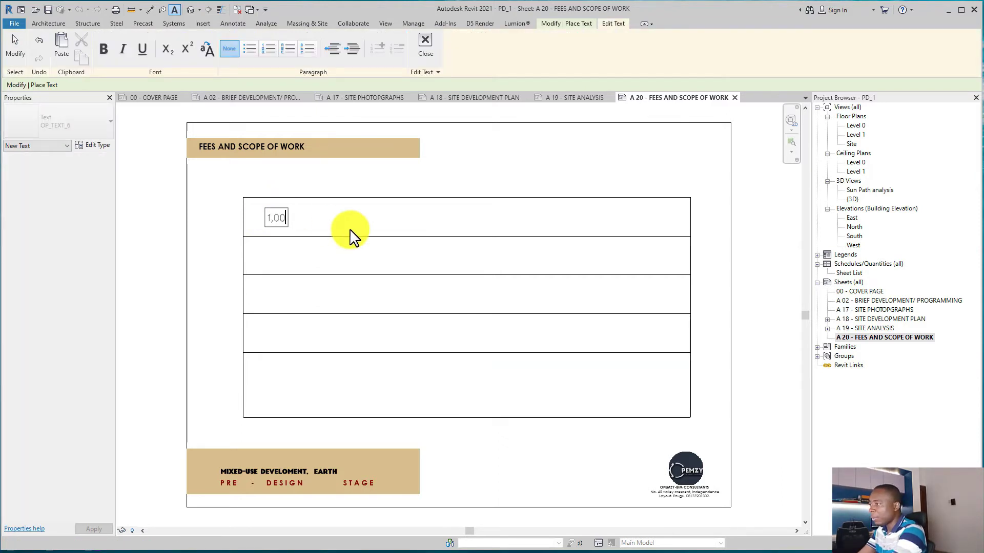
pyautogui.write('000,000,000,')
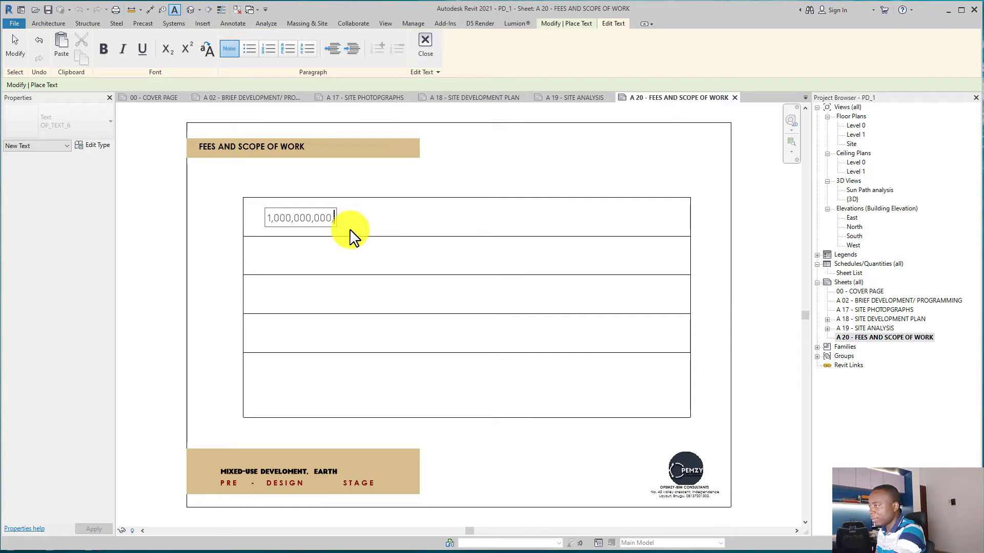
# Commit the amount note and add a 'client Sign-Off' label in the table's bottom row.
pyautogui.click(417, 302)
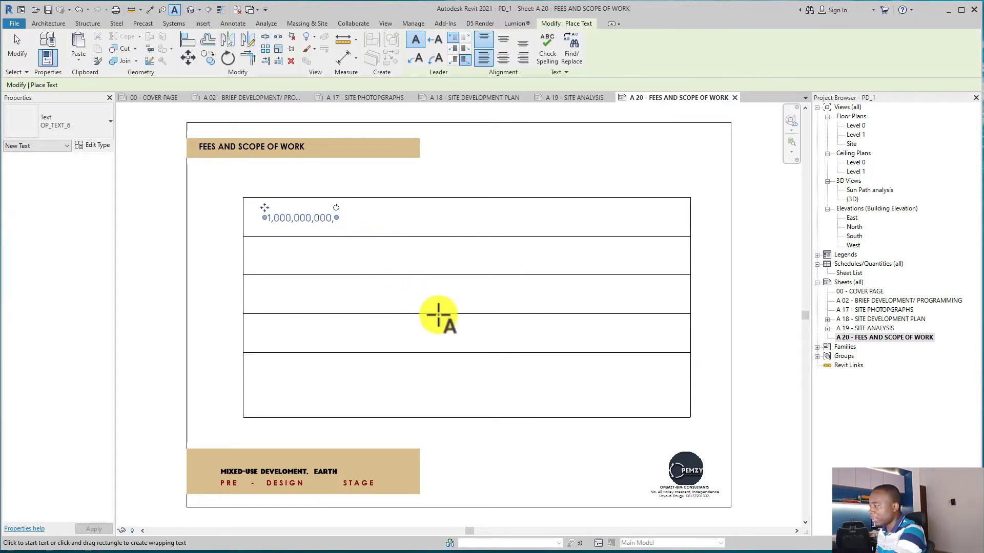
pyautogui.click(584, 378)
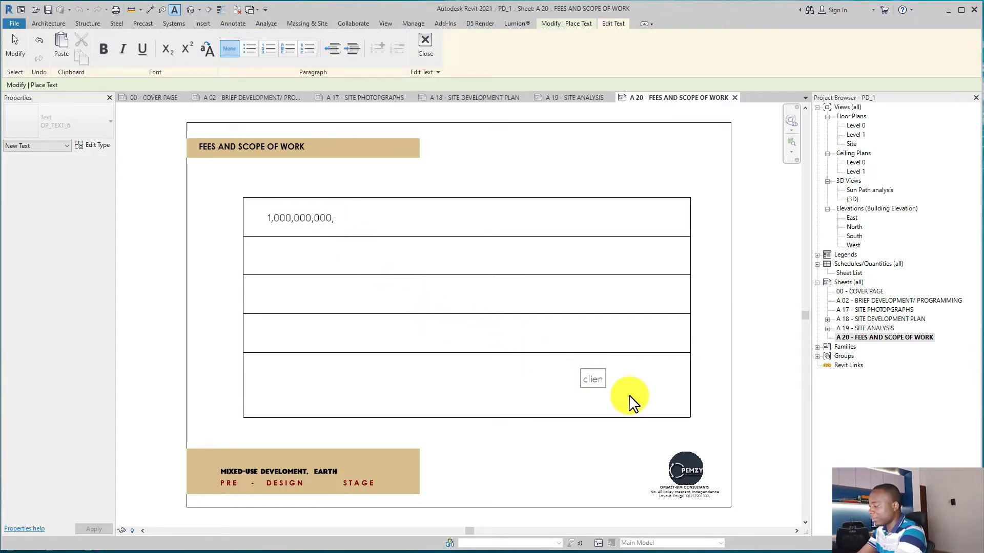
pyautogui.write('client ')
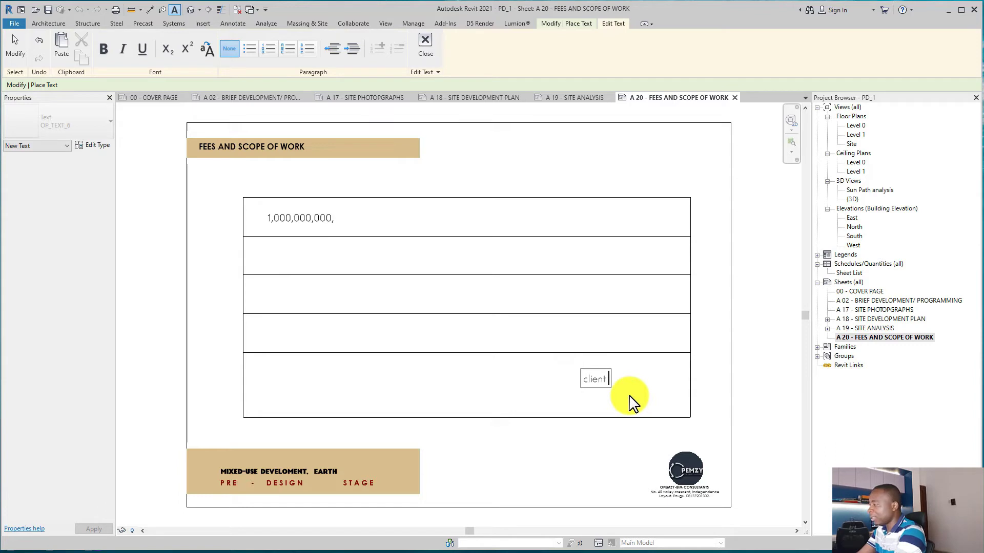
pyautogui.write('Sign-Off')
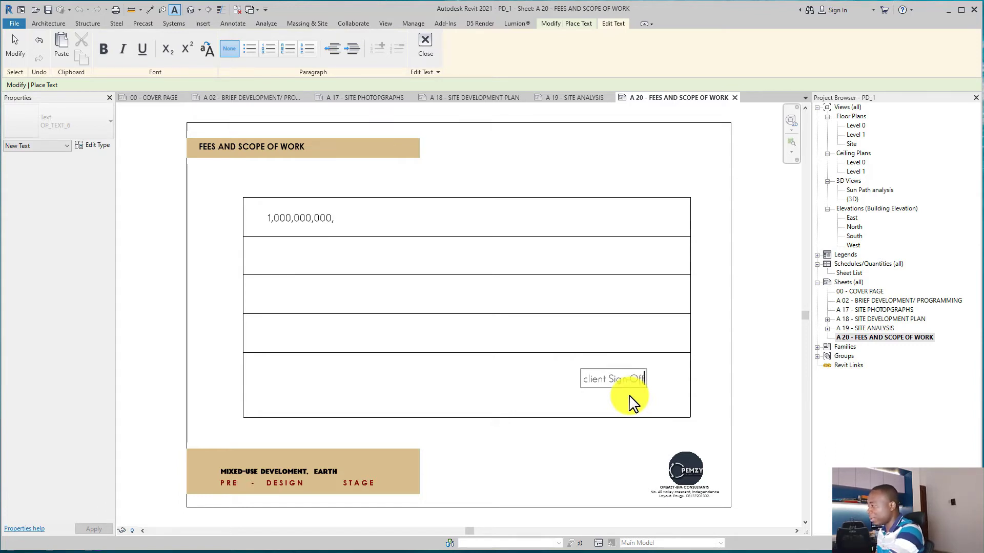
pyautogui.click(643, 405)
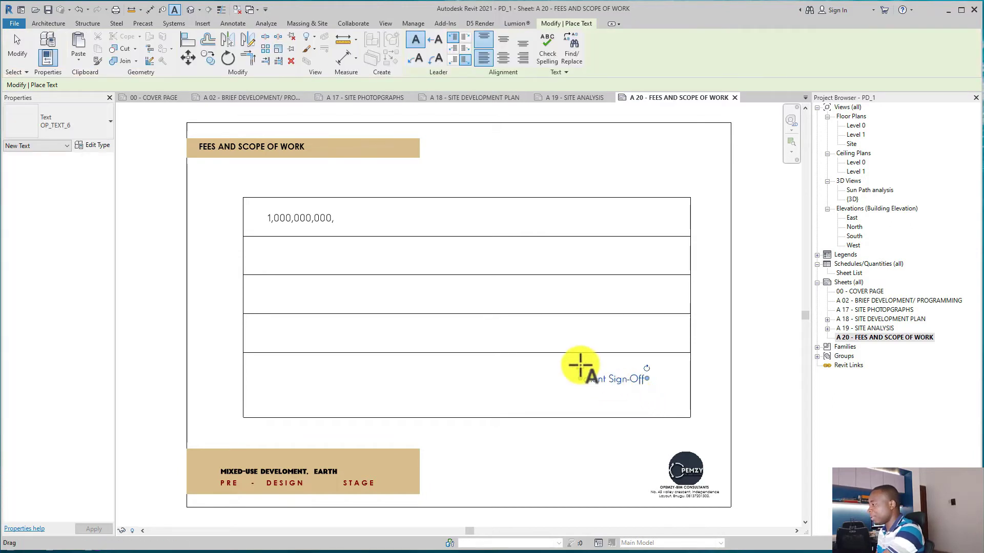
pyautogui.moveTo(579, 368); pyautogui.dragTo(585, 385)
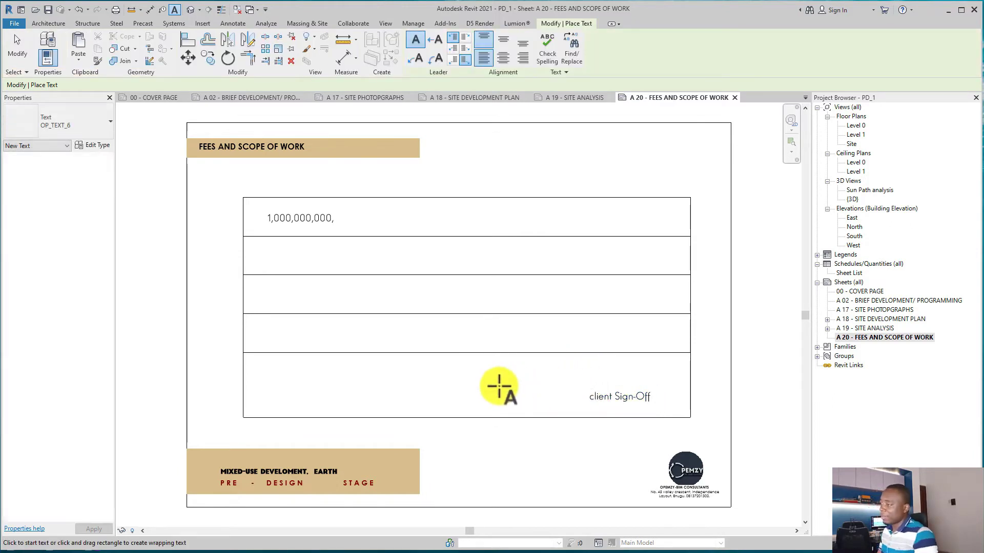
# Add an 'Architect' label in the bottom-left cell of the table.
pyautogui.click(274, 397)
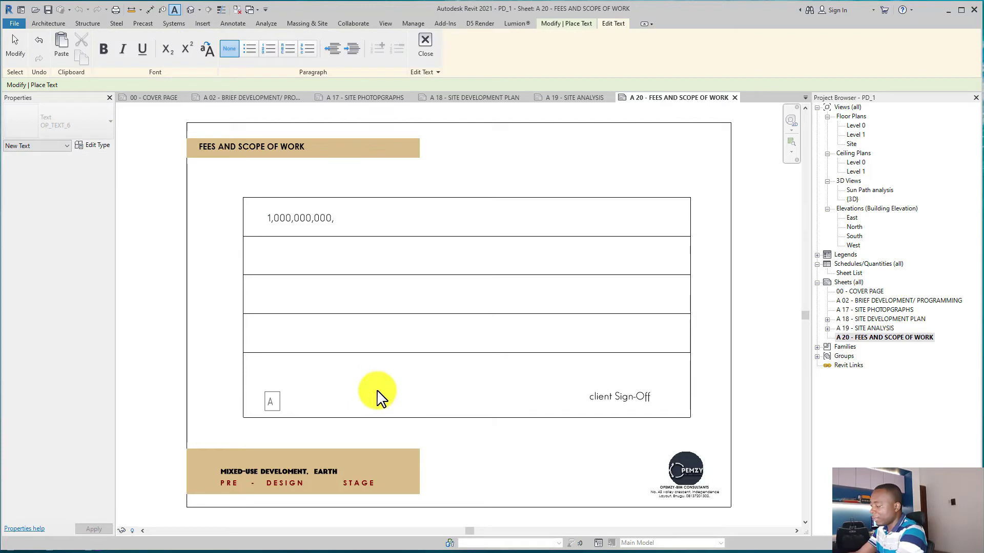
pyautogui.write('Architect')
pyautogui.click(384, 420)
pyautogui.press('Escape')
pyautogui.press('Escape')
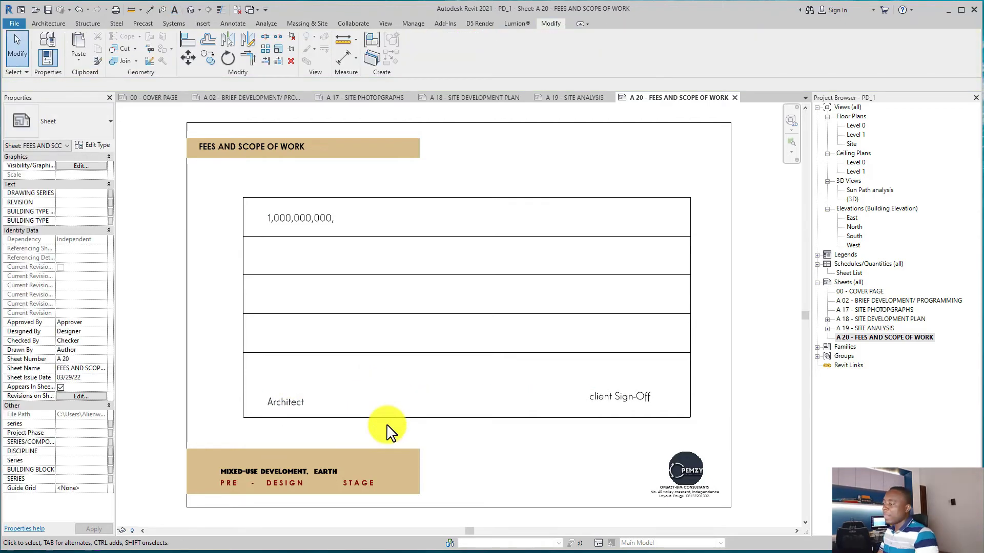
pyautogui.scroll(-3, 388, 433)
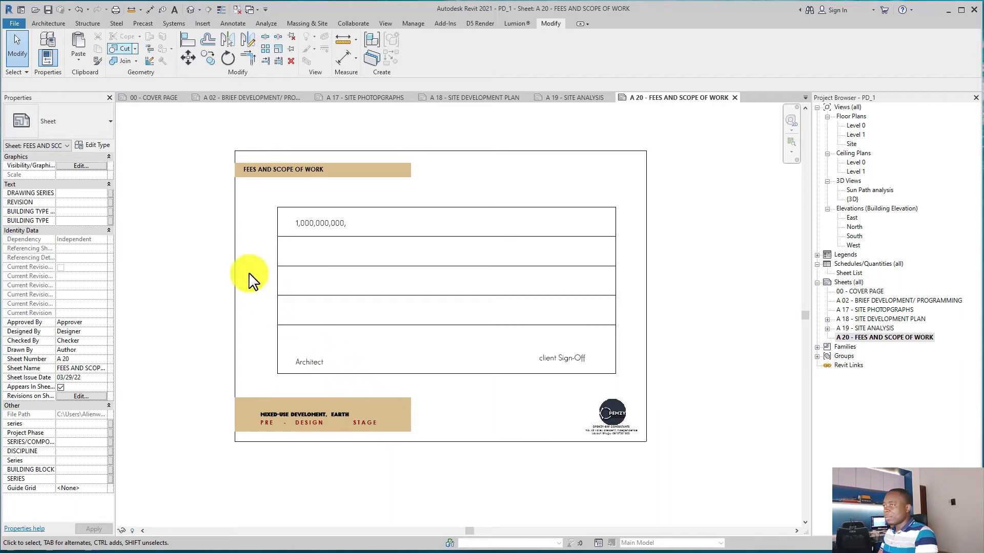
# Open the Print dialog with Microsoft Print to PDF as the printer.
pyautogui.click(19, 23)
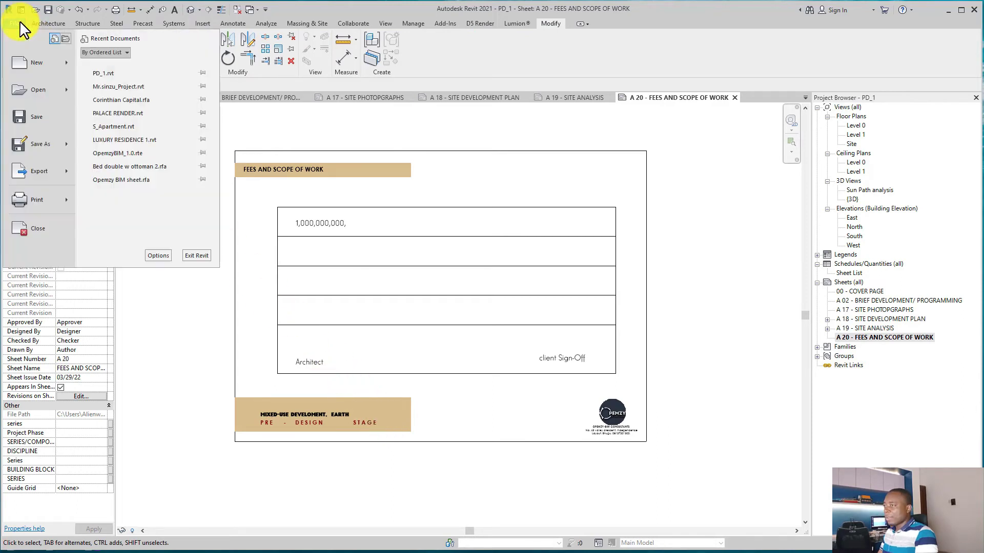
pyautogui.moveTo(63, 167)
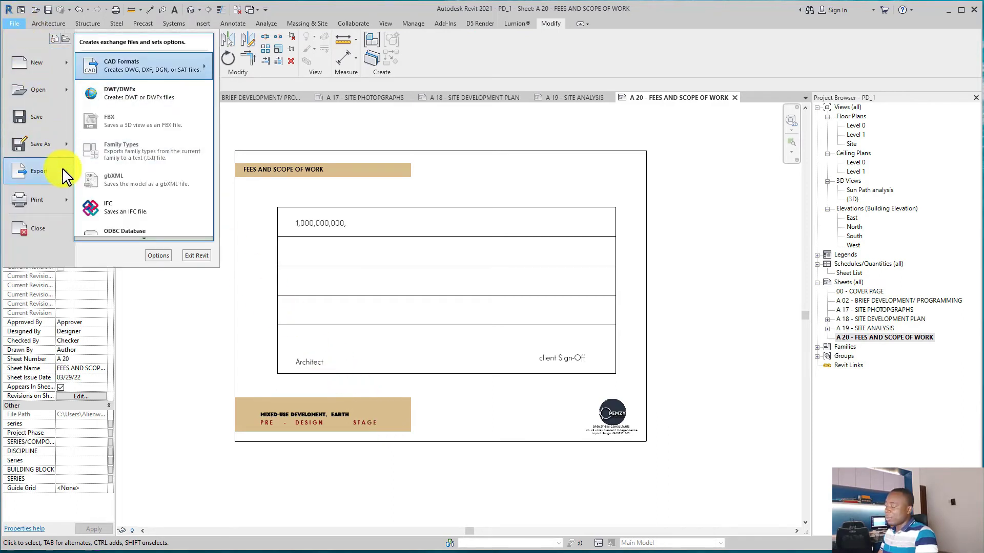
pyautogui.moveTo(57, 200)
pyautogui.click(148, 79)
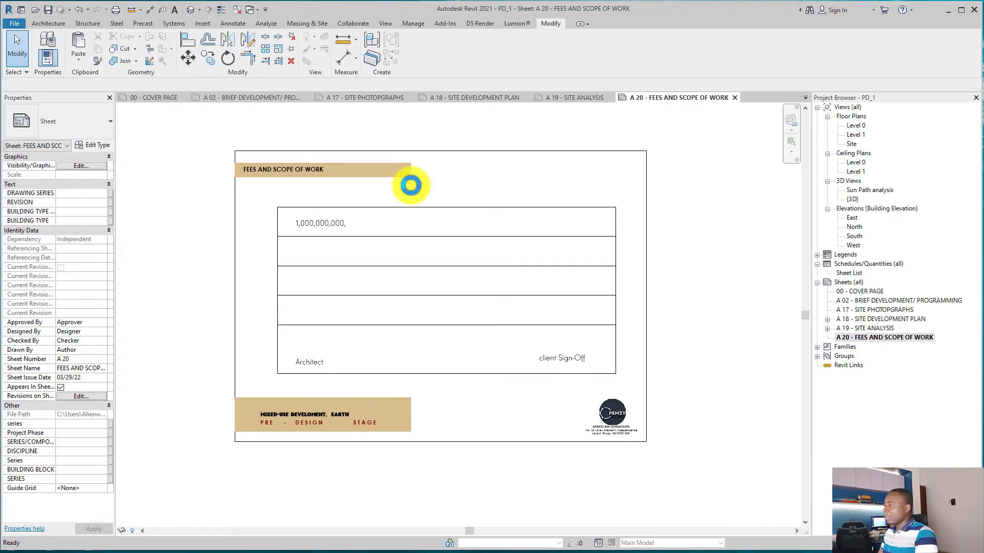
pyautogui.click(451, 177)
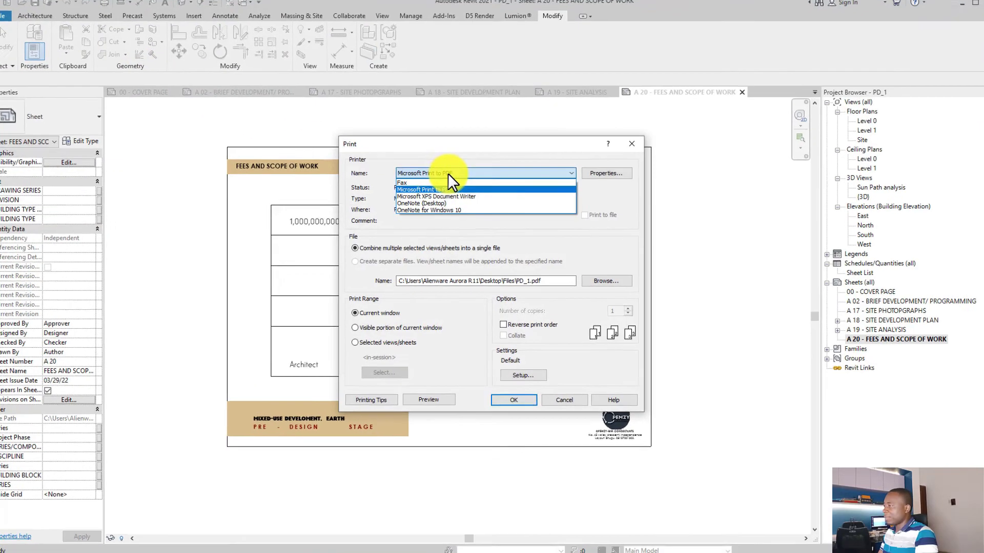
pyautogui.click(451, 177)
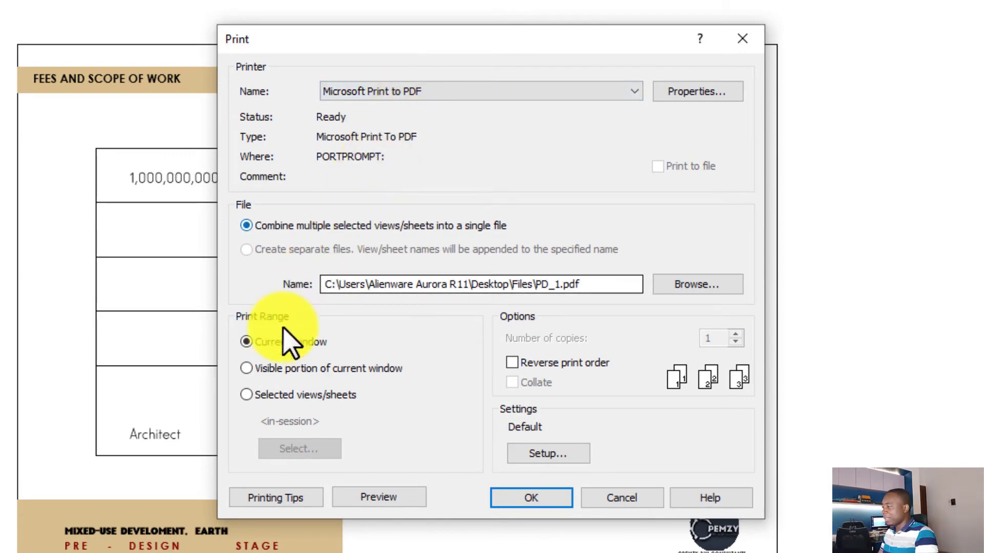
# Set the print range to all six sheets, without saving the sheet set.
pyautogui.click(250, 395)
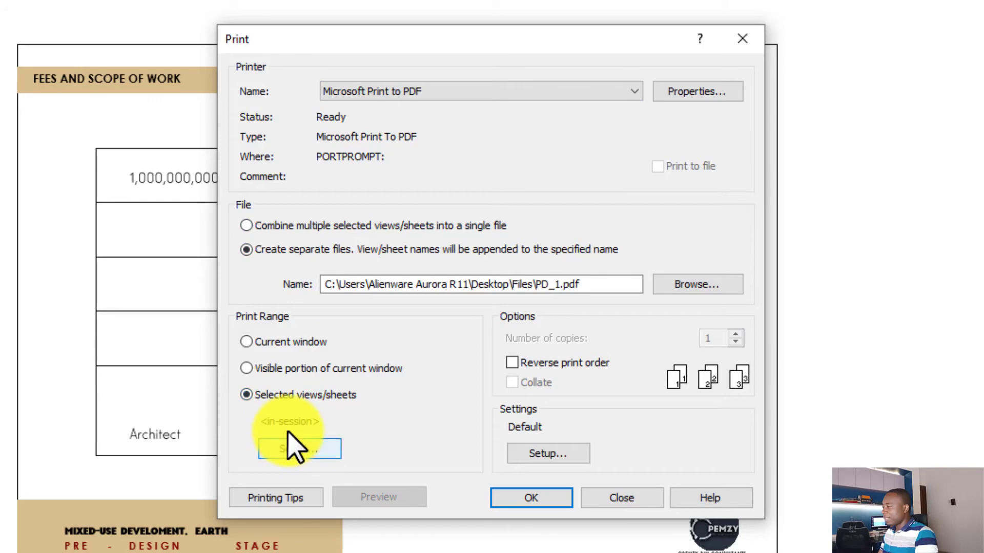
pyautogui.click(306, 453)
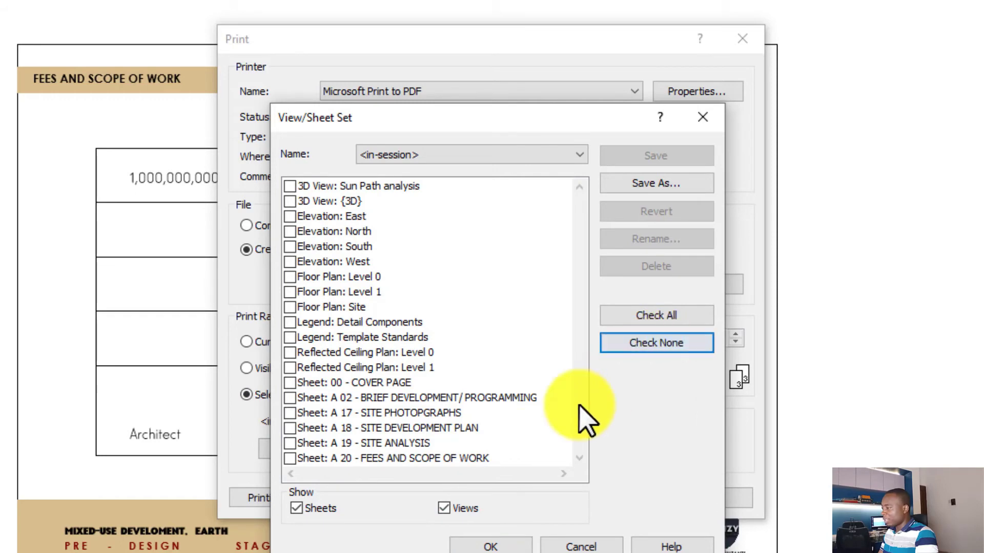
pyautogui.click(444, 508)
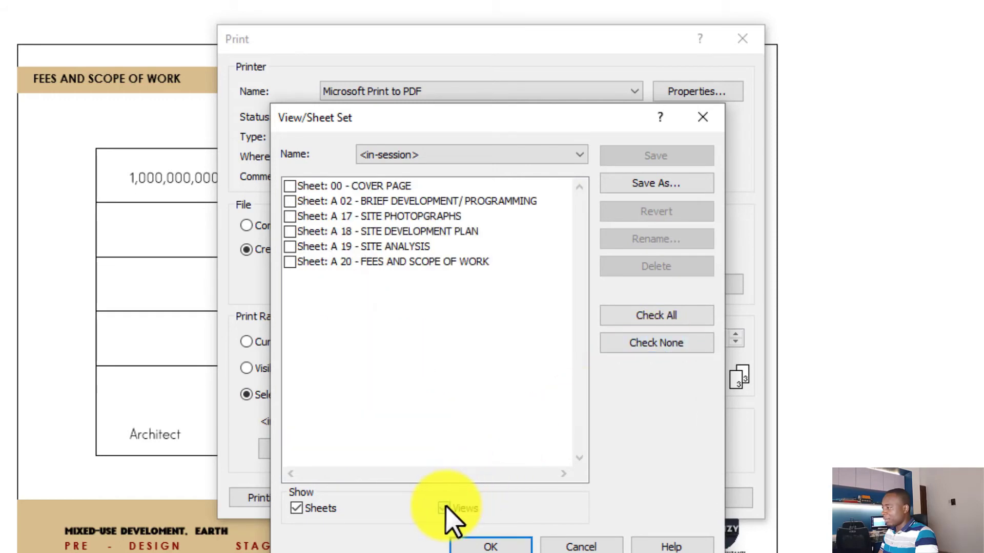
pyautogui.click(659, 315)
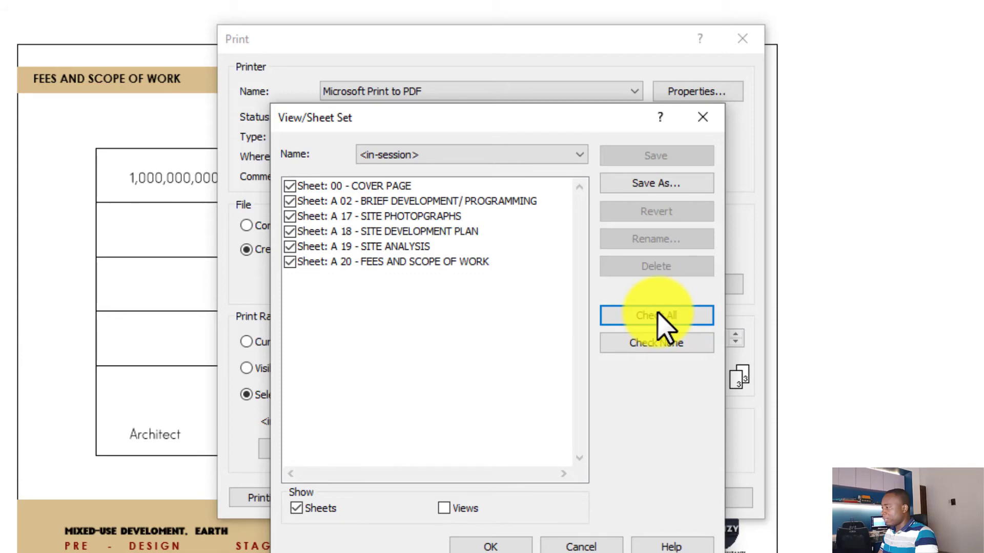
pyautogui.click(500, 543)
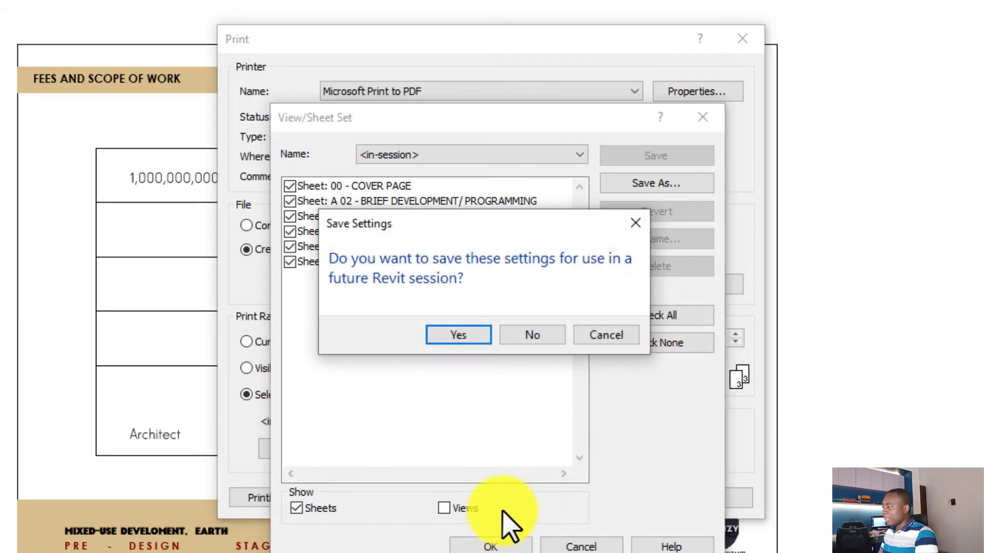
pyautogui.click(547, 337)
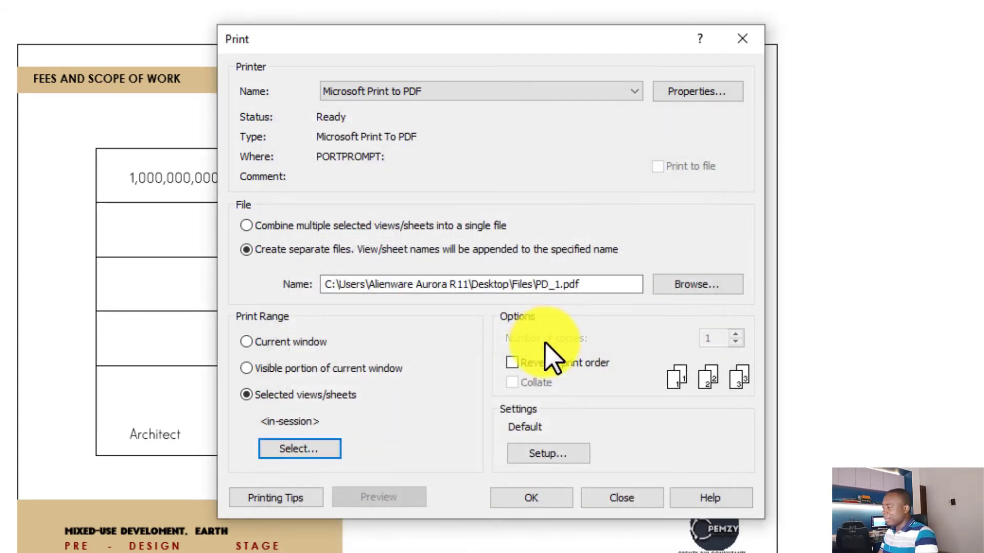
# In Print Setup, choose A3 paper, 100% zoom and Center placement, and confirm.
pyautogui.click(560, 451)
pyautogui.moveTo(421, 39); pyautogui.dragTo(296, 11)
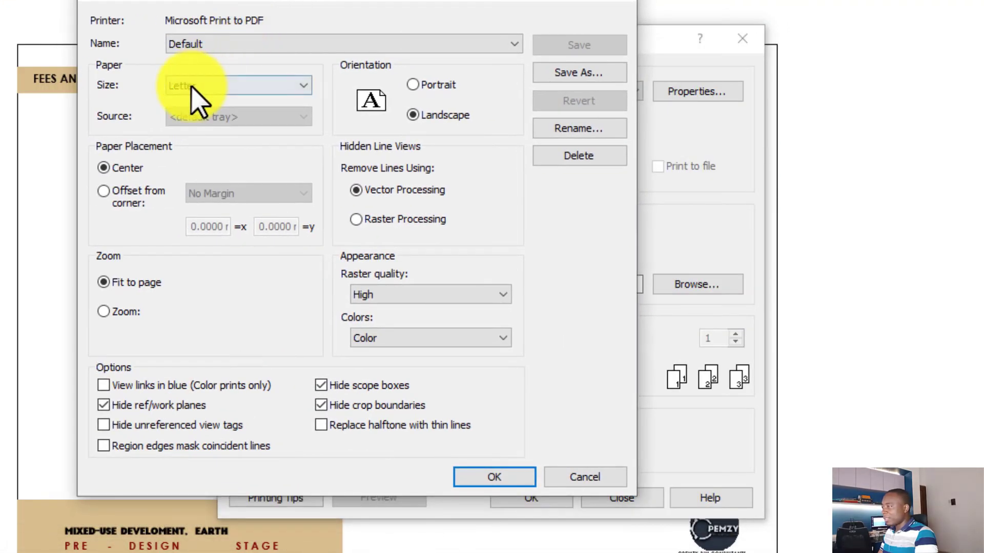
pyautogui.click(198, 99)
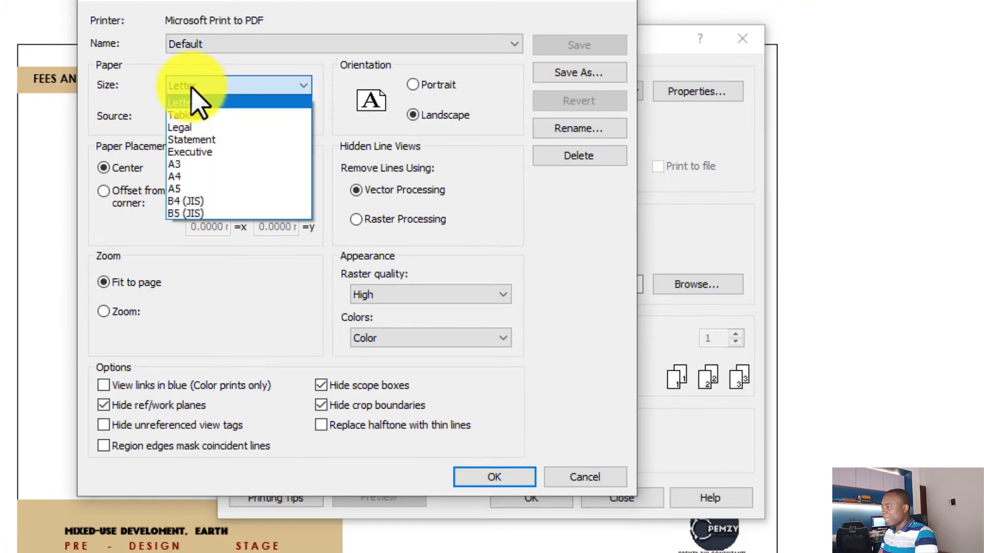
pyautogui.click(193, 164)
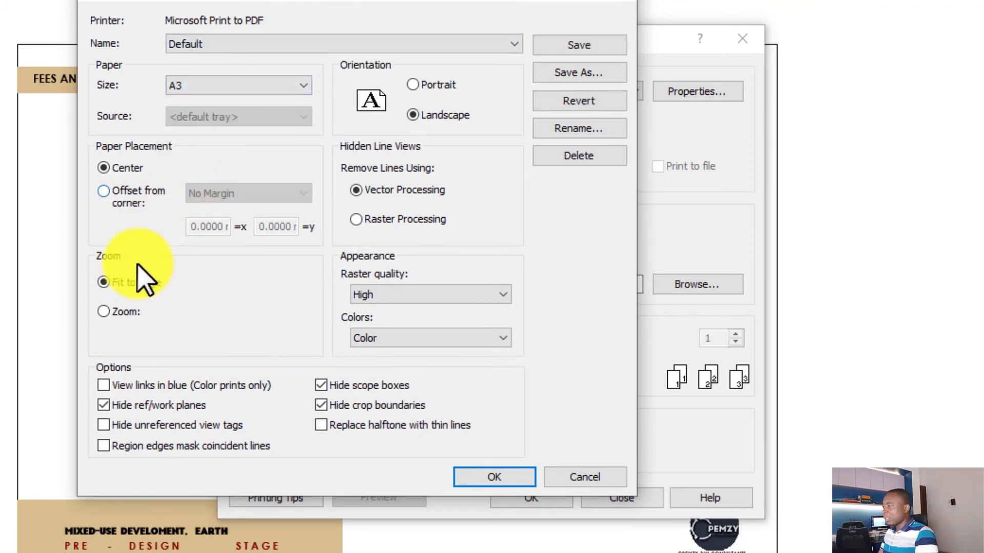
pyautogui.click(115, 313)
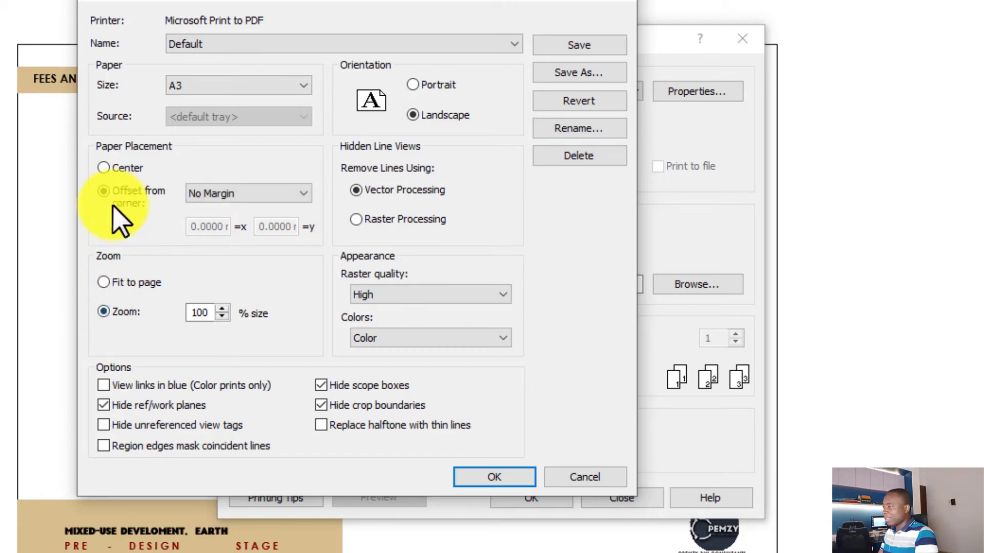
pyautogui.click(117, 174)
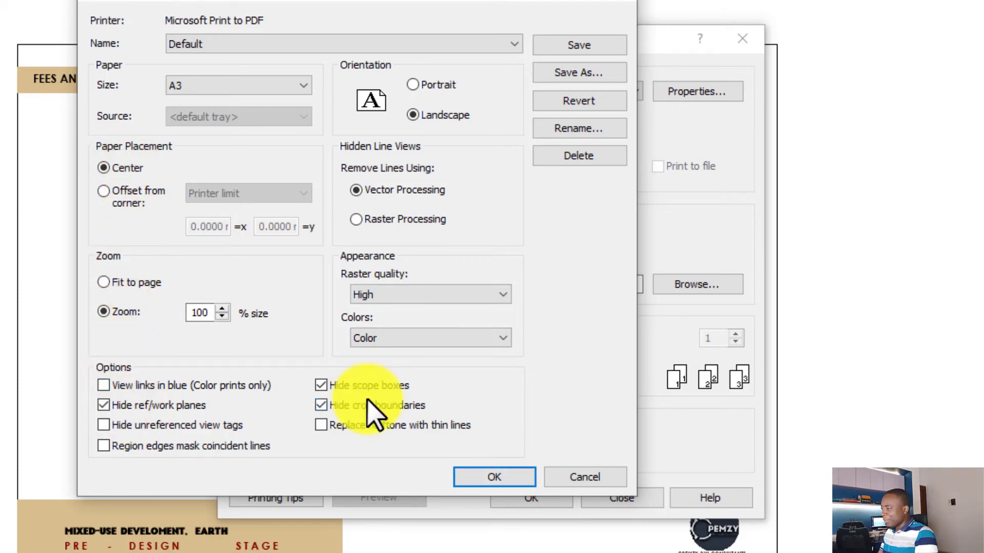
pyautogui.click(495, 478)
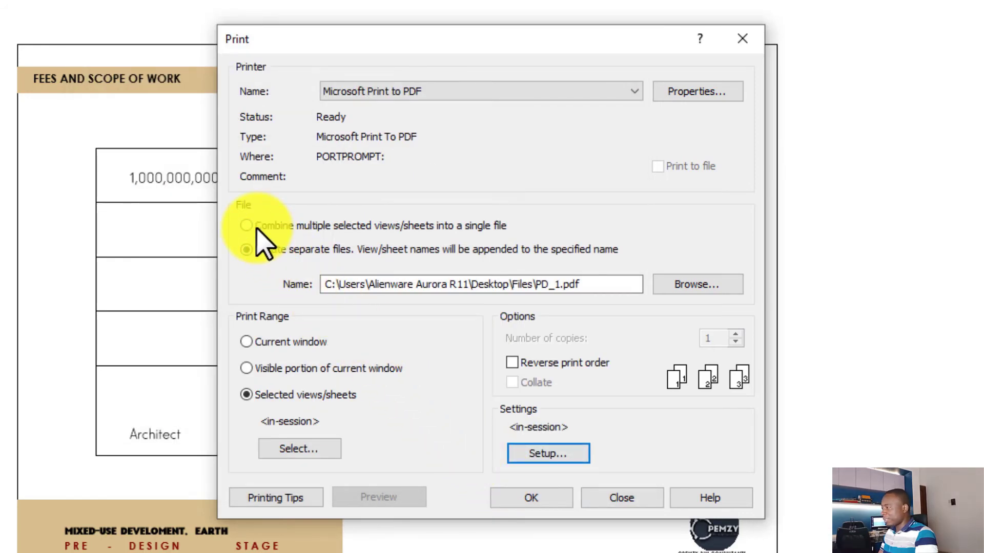
# Check the PDF output location, leave the file prefix unchanged, and start printing the sheets.
pyautogui.press('Tab')
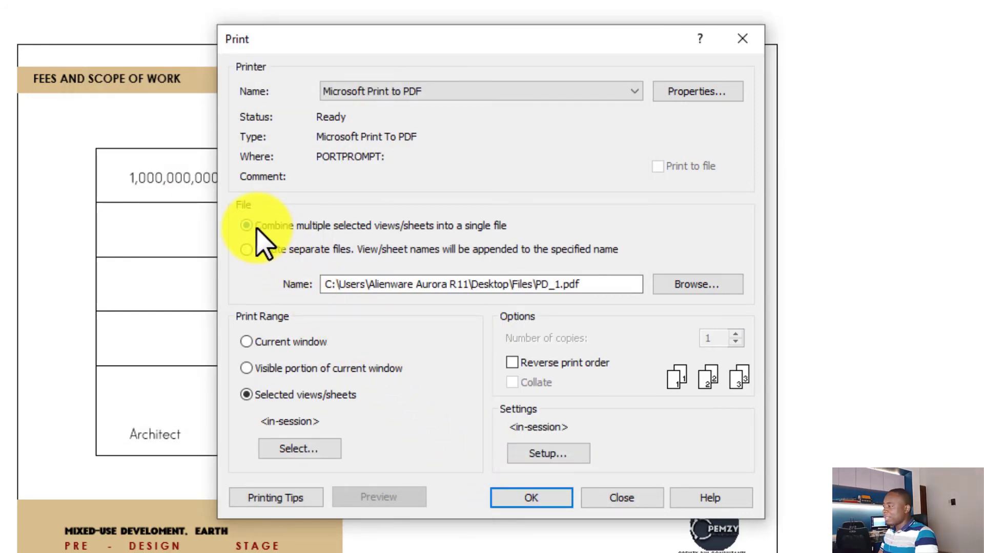
pyautogui.click(712, 282)
pyautogui.click(767, 70)
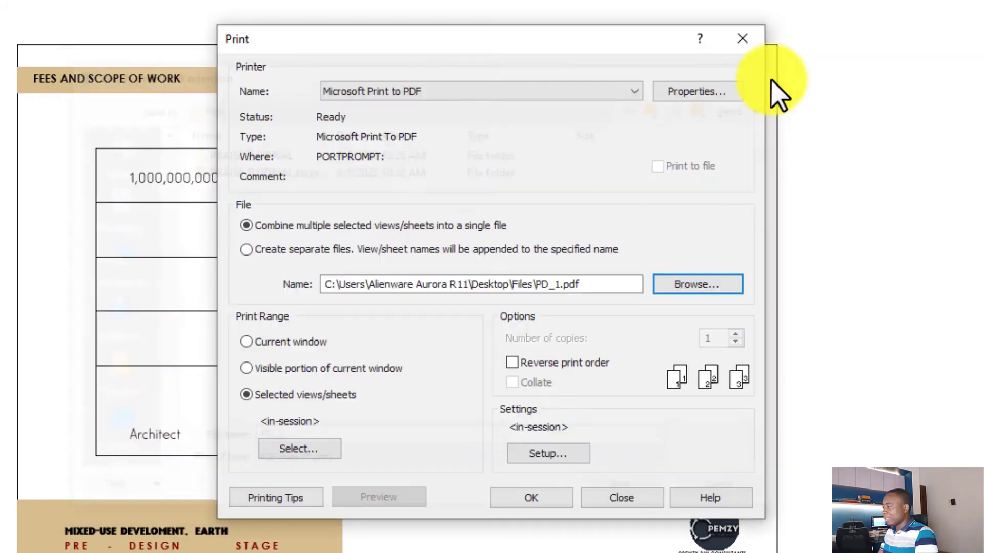
pyautogui.click(554, 494)
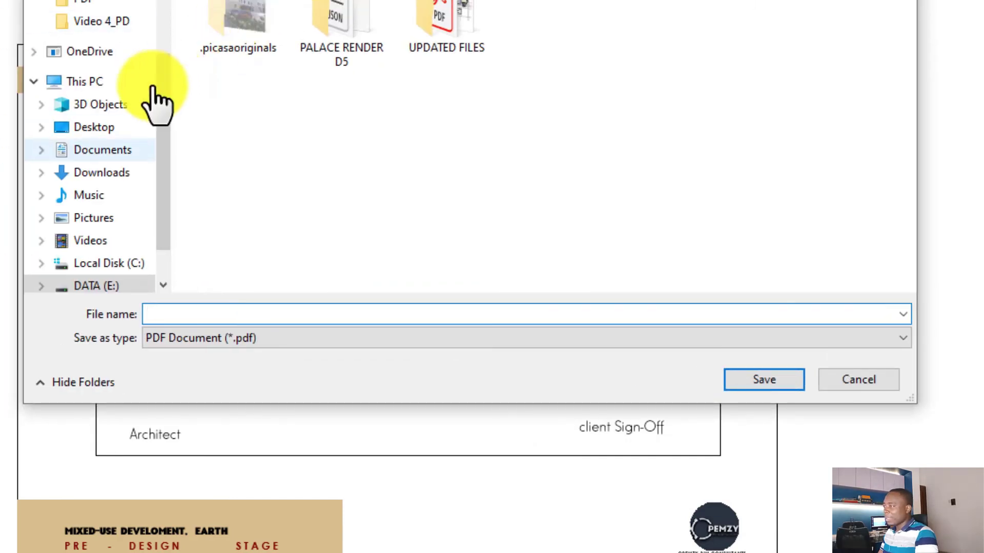
# Save the combined PDF as PD_MU in the Desktop's Files folder.
pyautogui.click(95, 128)
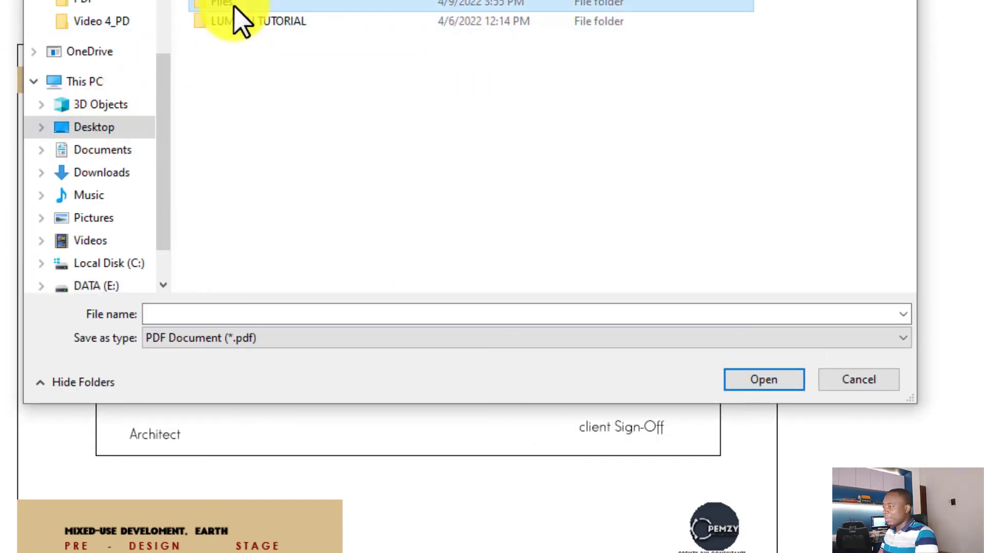
pyautogui.doubleClick(242, 18)
pyautogui.click(410, 314)
pyautogui.write('PD_MU')
pyautogui.click(732, 379)
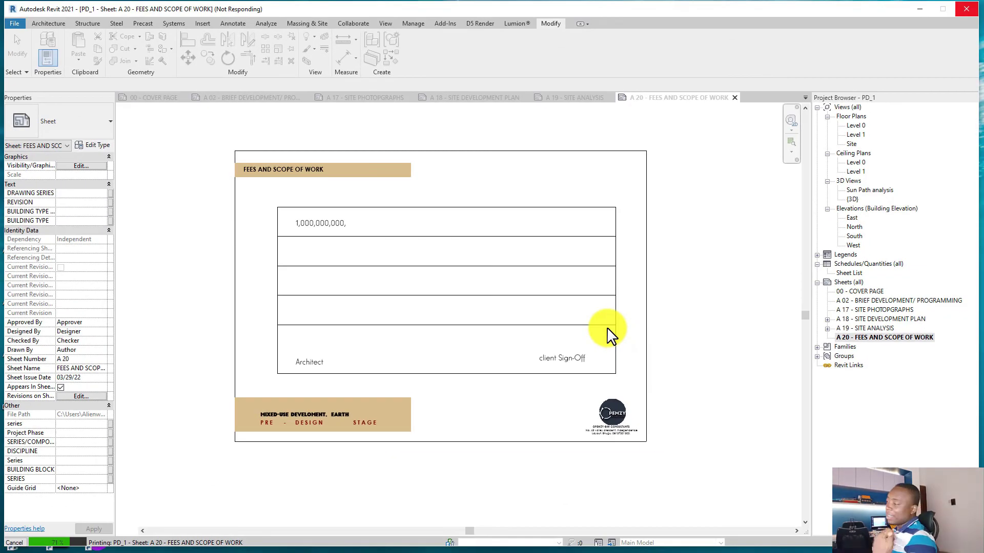
pyautogui.scroll(-1, 619, 307)
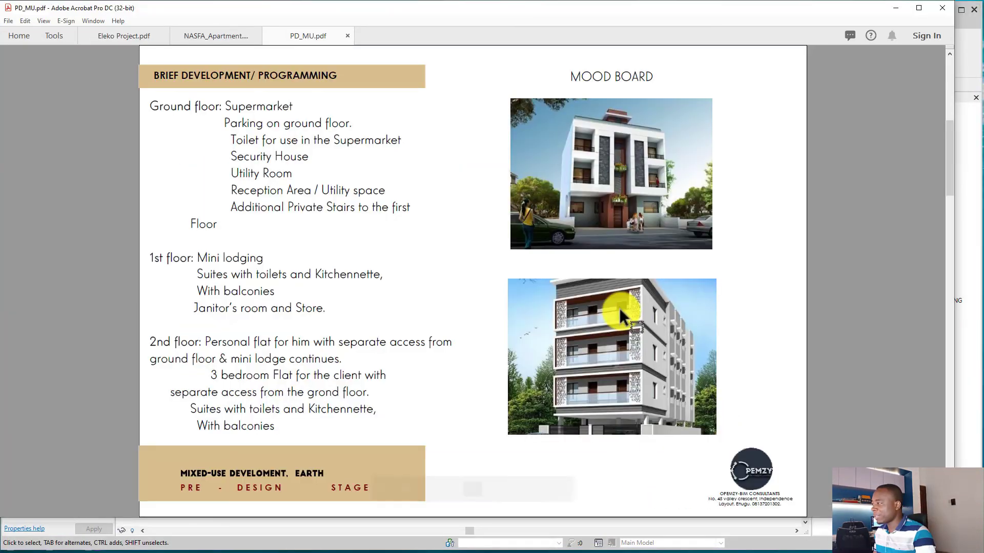
pyautogui.scroll(-1, 619, 309)
pyautogui.scroll(-1, 619, 309)
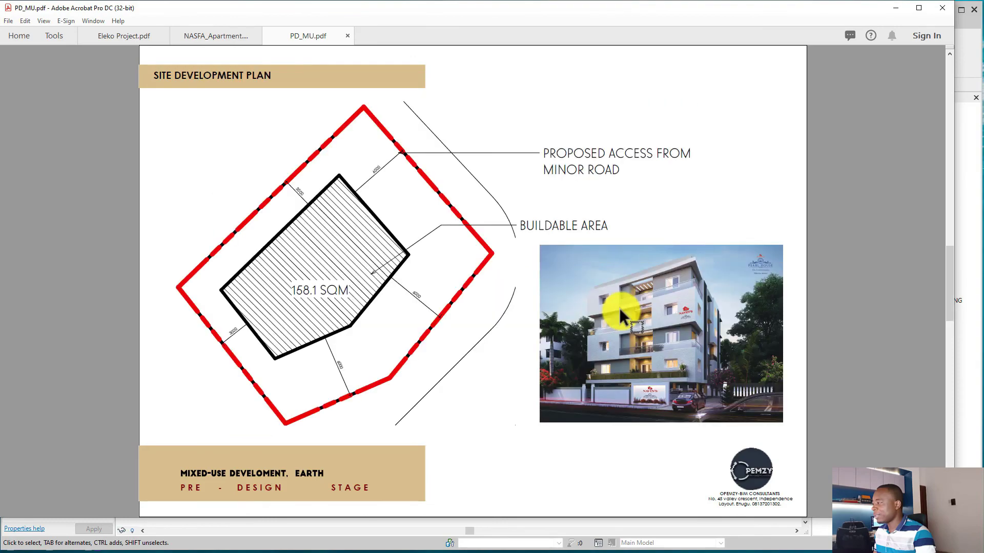
pyautogui.scroll(-2, 619, 309)
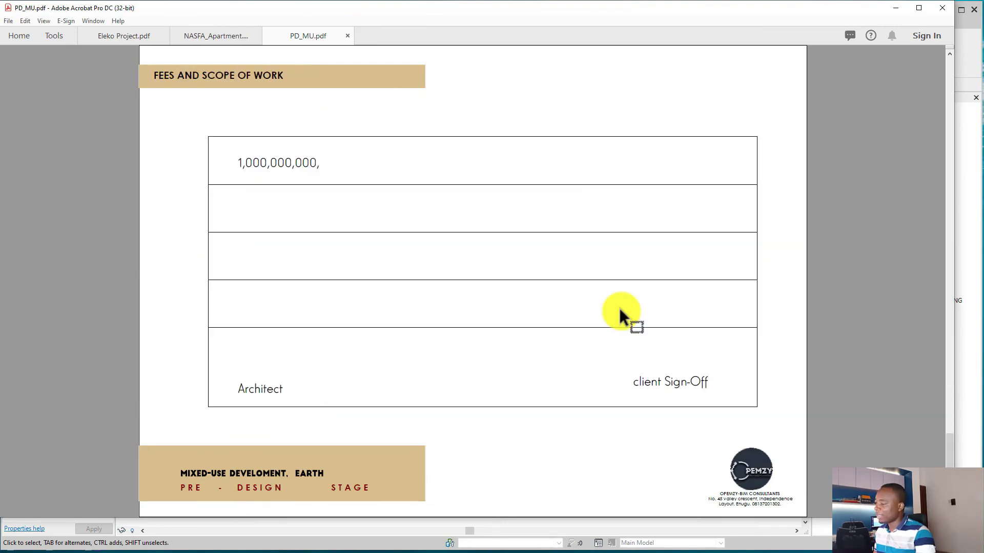
pyautogui.scroll(5, 619, 308)
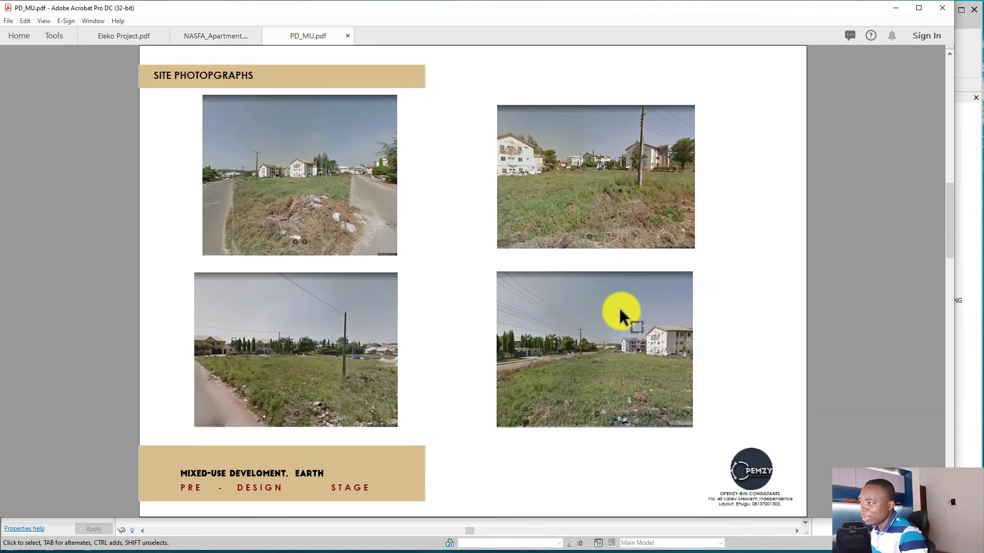